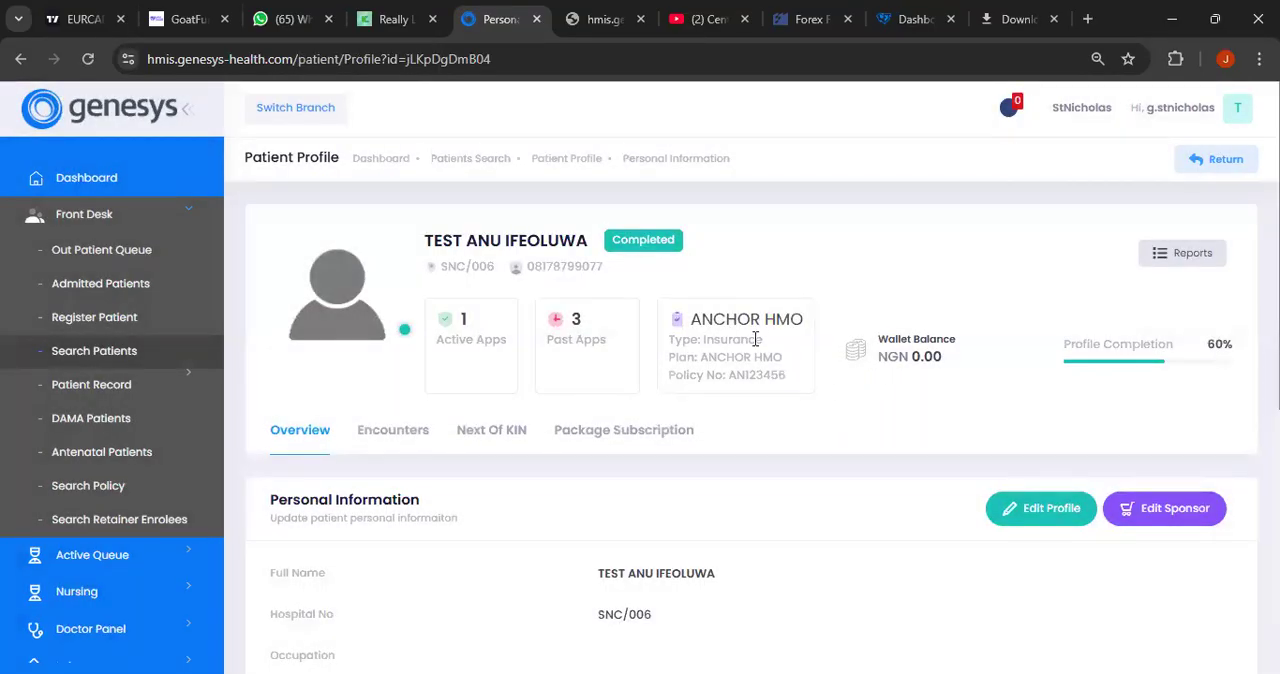
# - Examine the patient's current insurance sponsorship in the sponsor editor, then leave it without changes
pyautogui.click(1170, 514)
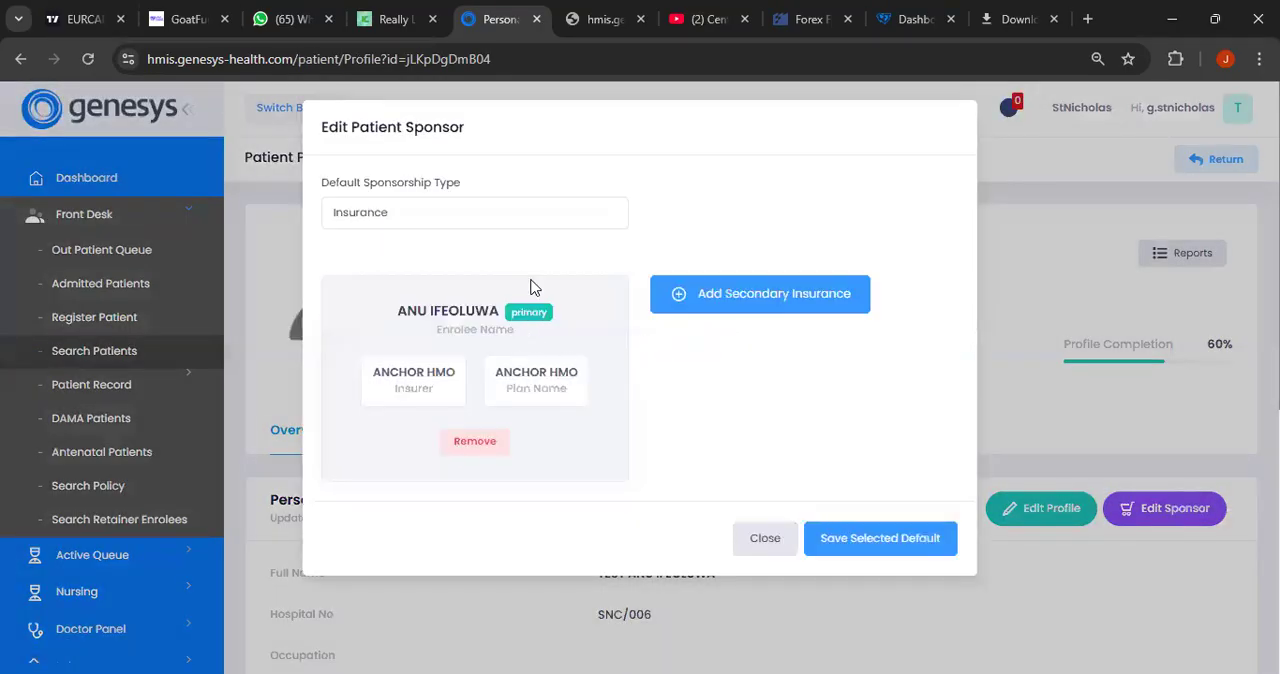
pyautogui.click(996, 313)
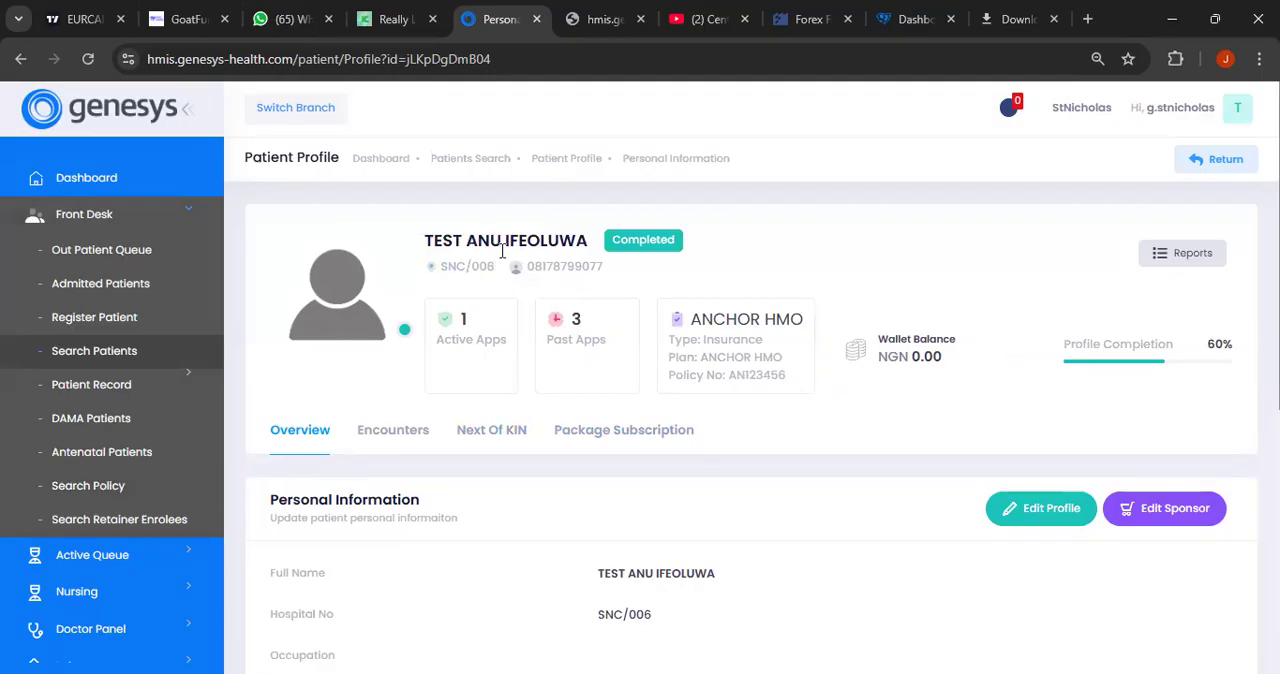
# - Search the insurance policy enrolees for the patient by first name
pyautogui.click(160, 485)
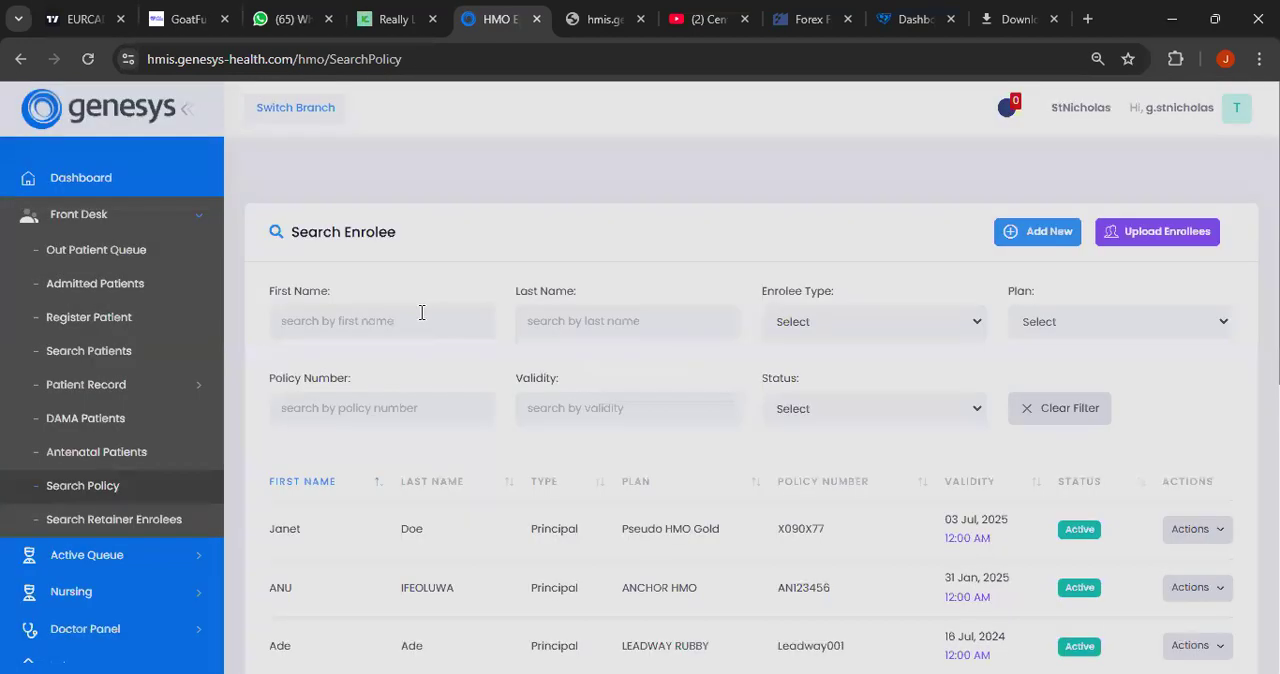
pyautogui.click(420, 313)
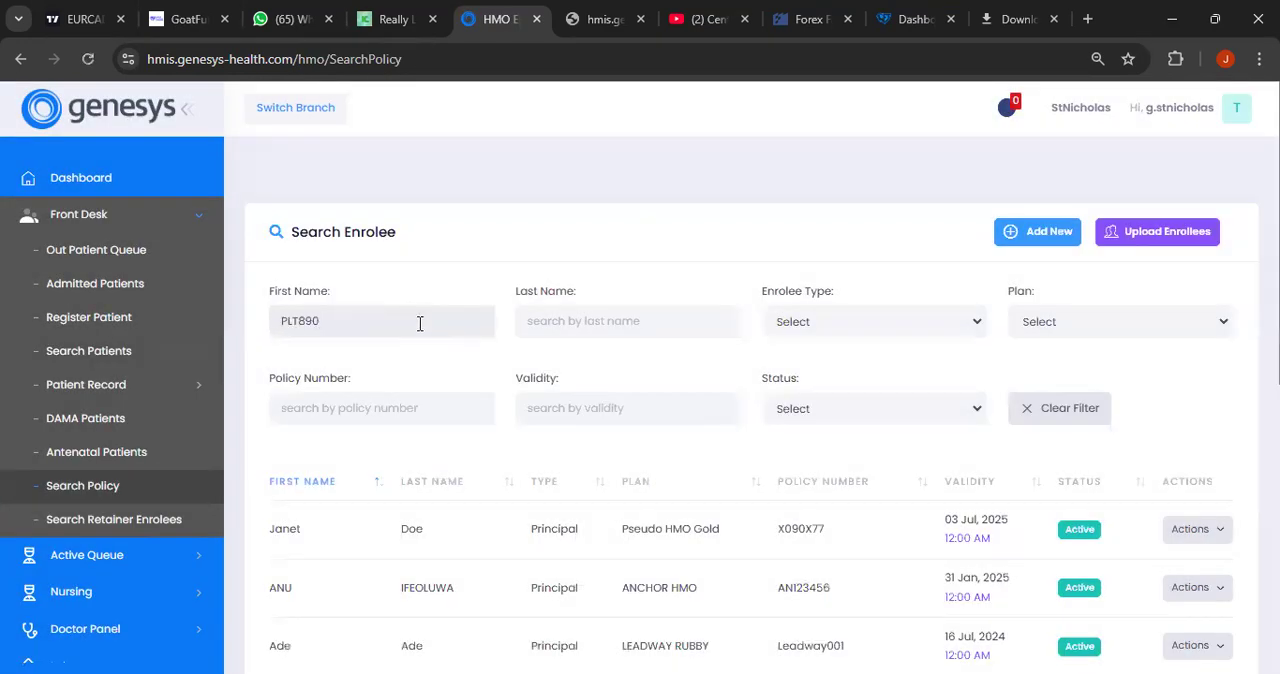
pyautogui.write('ANU')
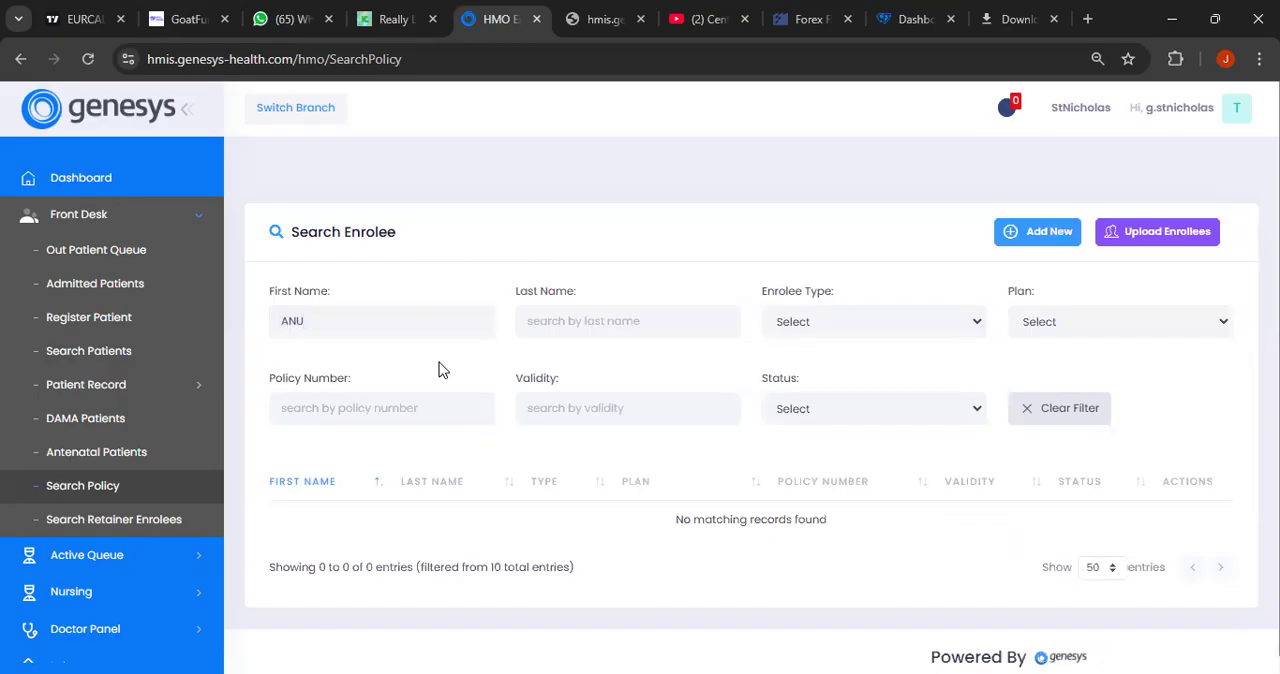
pyautogui.scroll(-1, 497, 410)
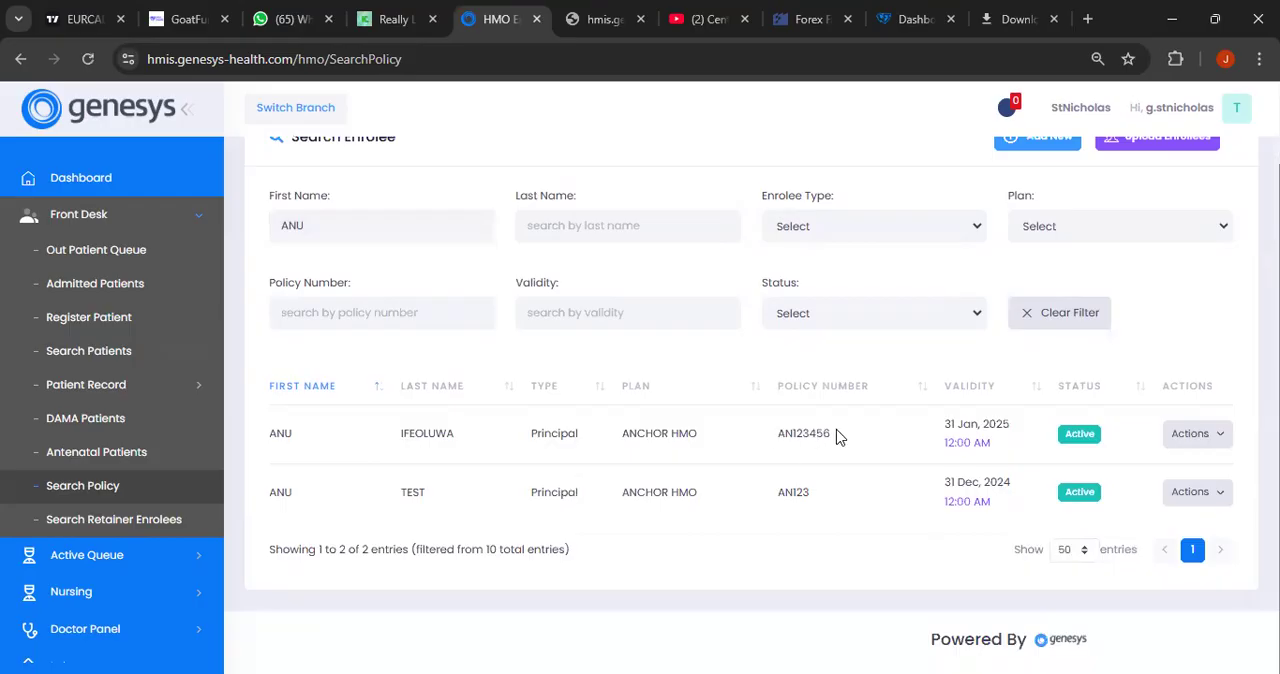
# - Update the ANCHOR HMO enrolee valid until 31 Jan 2025 with a corrected policy number and submit the change
pyautogui.click(1172, 446)
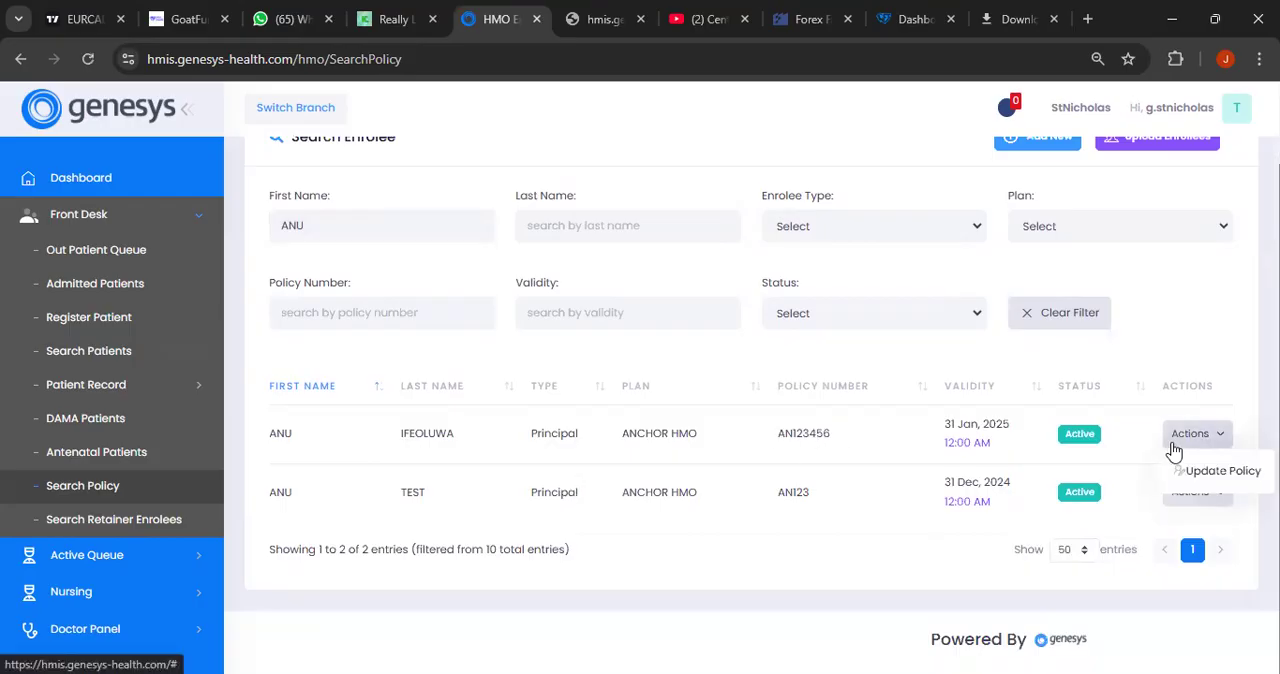
pyautogui.click(1215, 470)
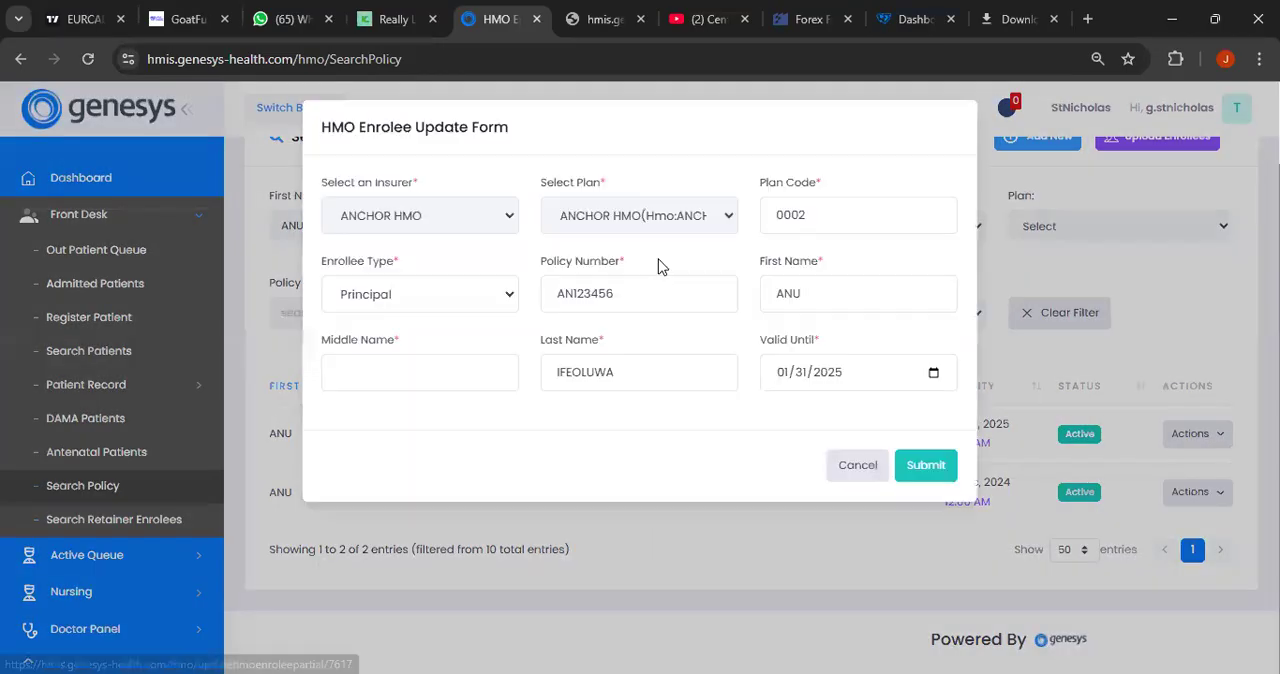
pyautogui.click(617, 290)
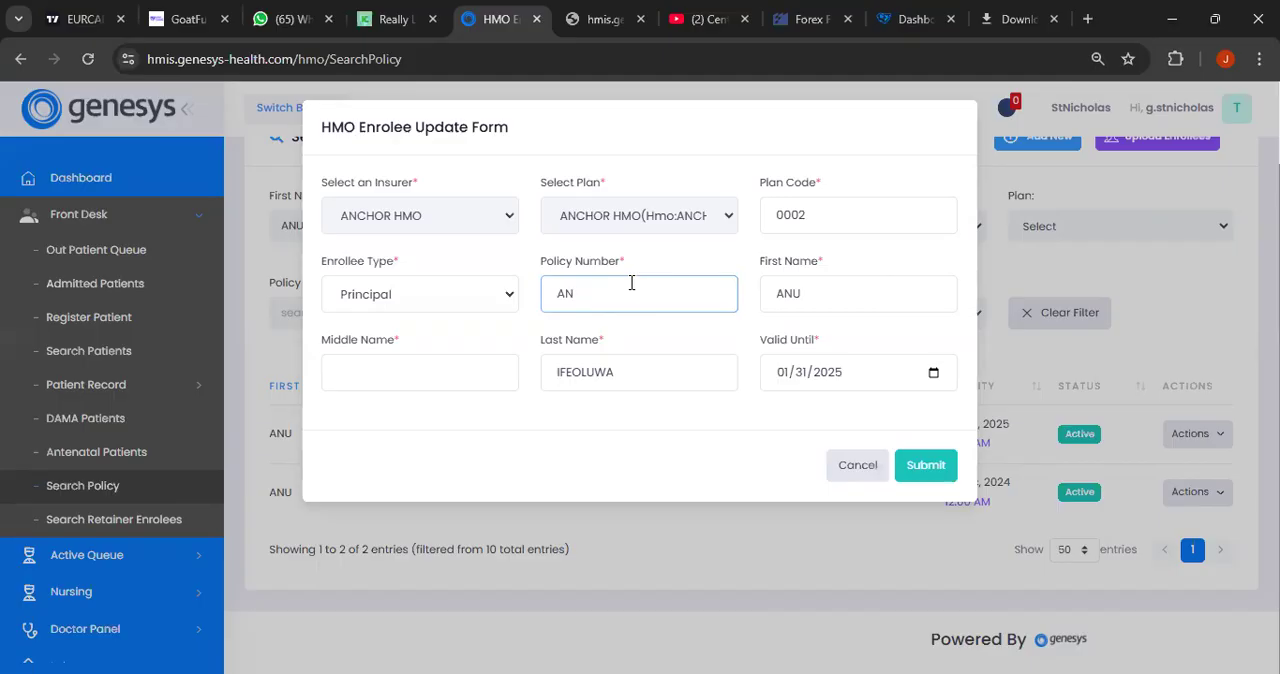
pyautogui.click(932, 466)
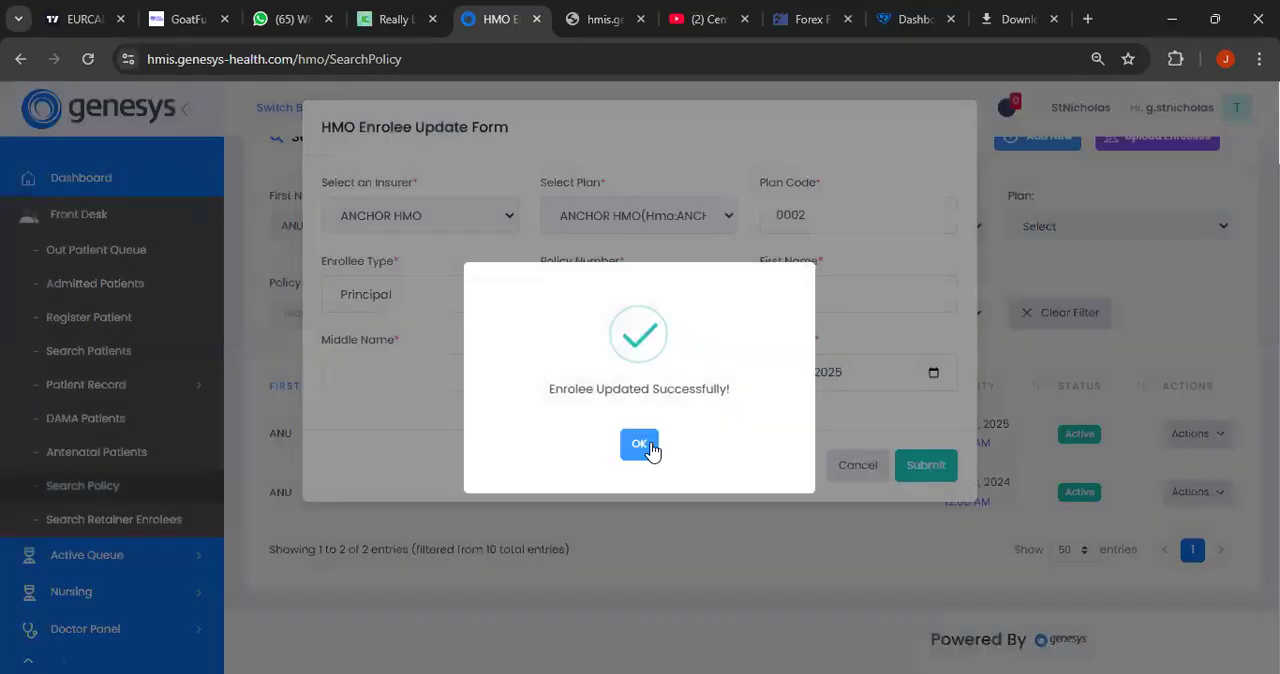
pyautogui.click(645, 446)
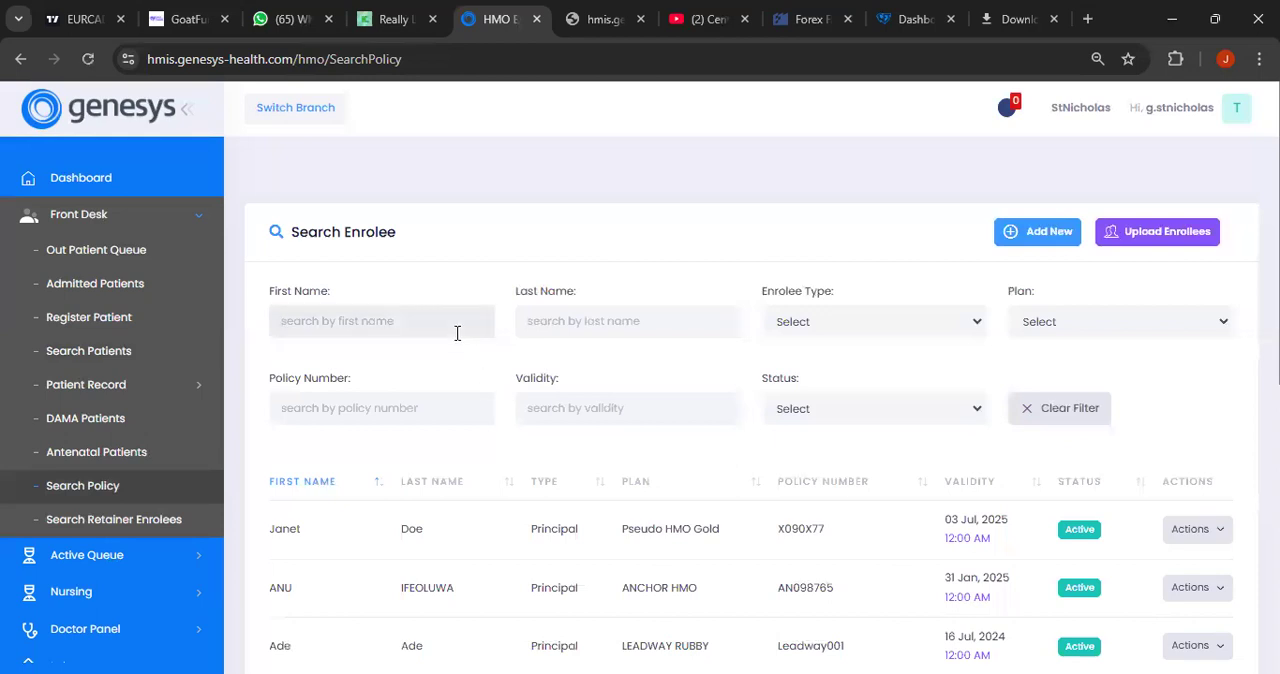
# - Look up the patient by first name among the enrolees and in the patient search, opening the profile to check the policy number
pyautogui.click(457, 333)
pyautogui.write('ANU')
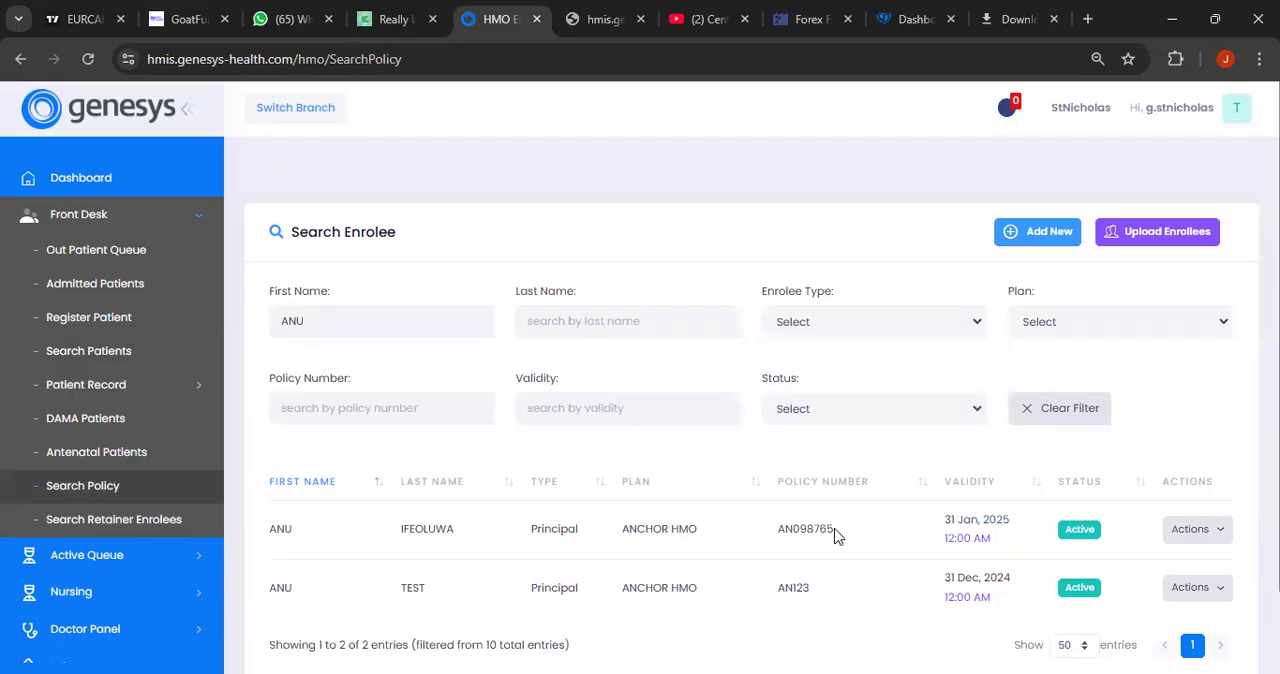
pyautogui.click(133, 351)
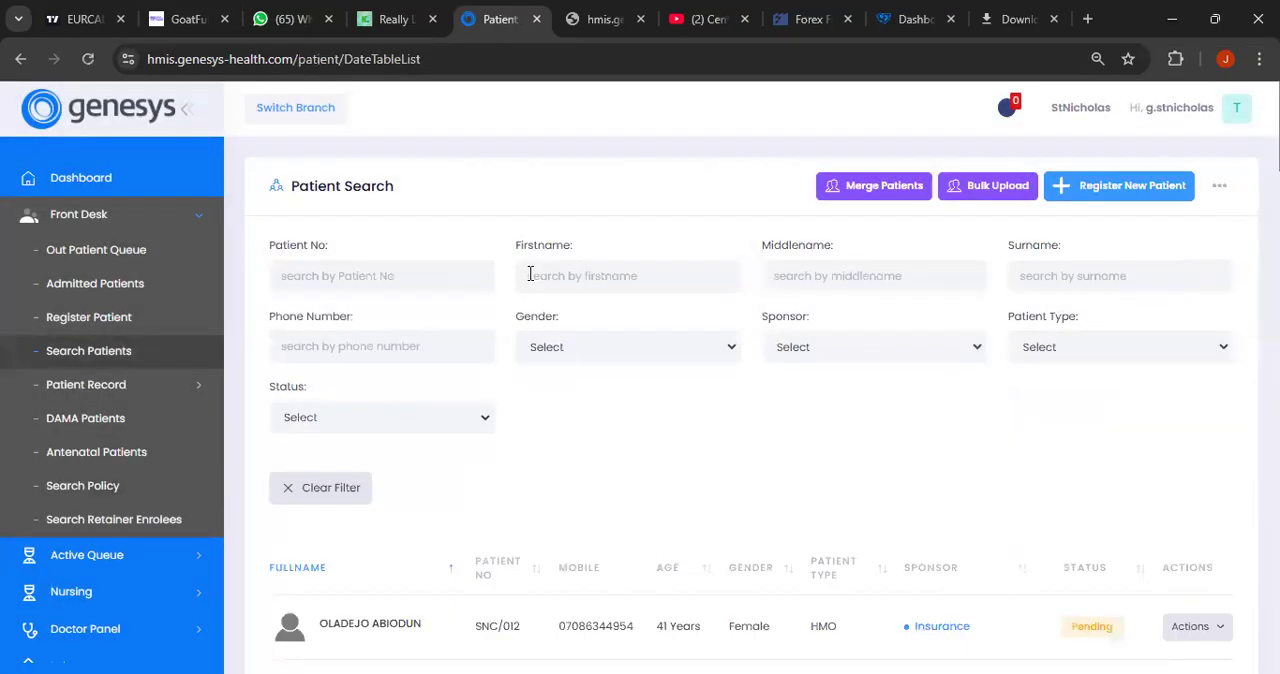
pyautogui.click(530, 275)
pyautogui.write('ANU')
pyautogui.scroll(-2, 760, 438)
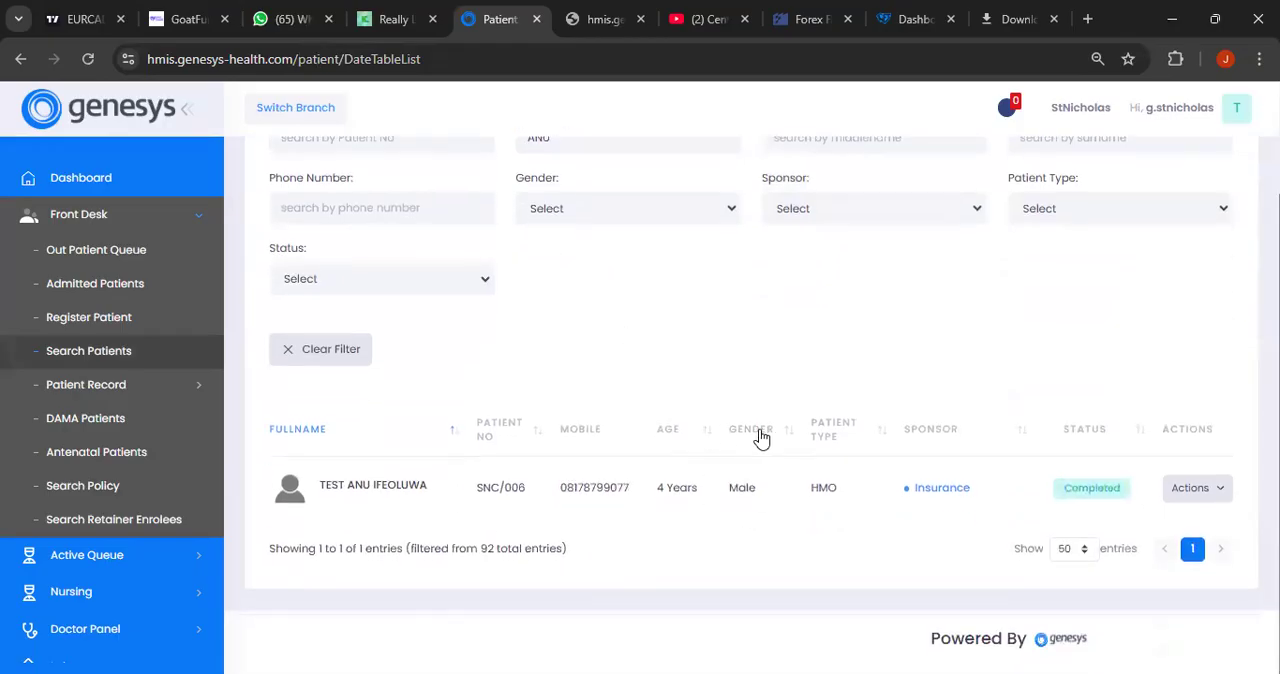
pyautogui.click(1212, 498)
pyautogui.click(1203, 522)
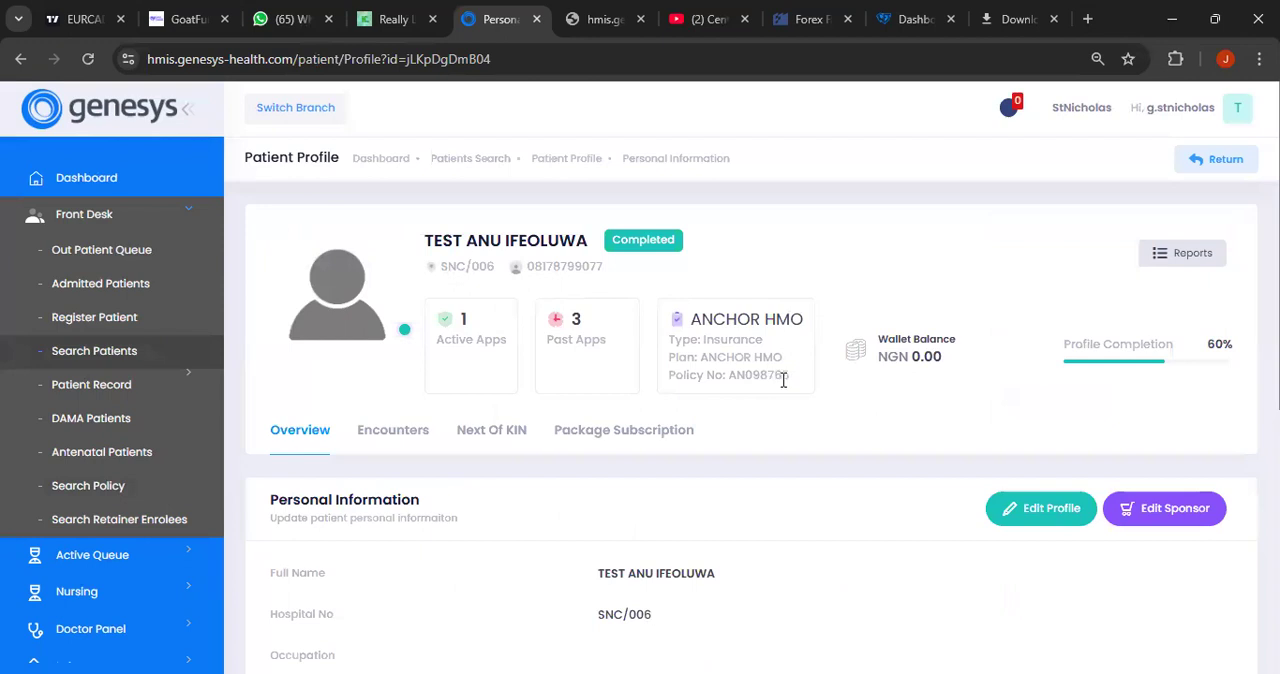
# - Open the profile of the first SelfPay/Individual patient in the patient search and examine the default sponsorship type
pyautogui.click(114, 486)
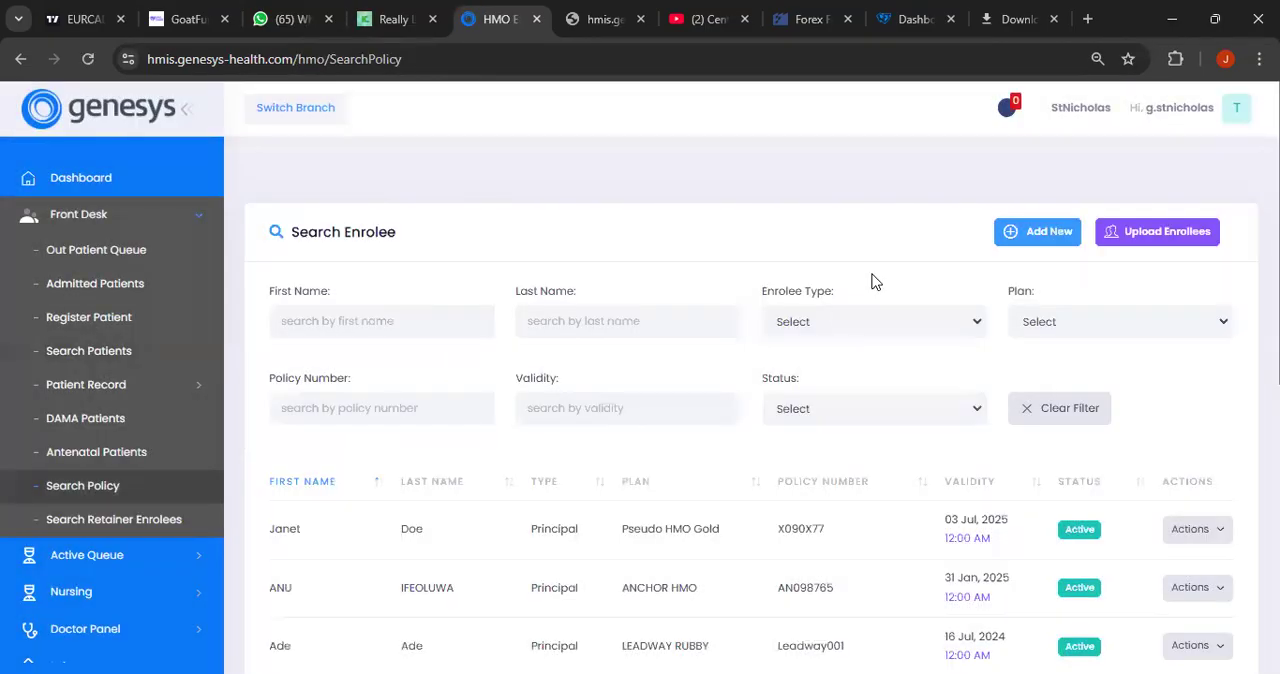
pyautogui.click(125, 354)
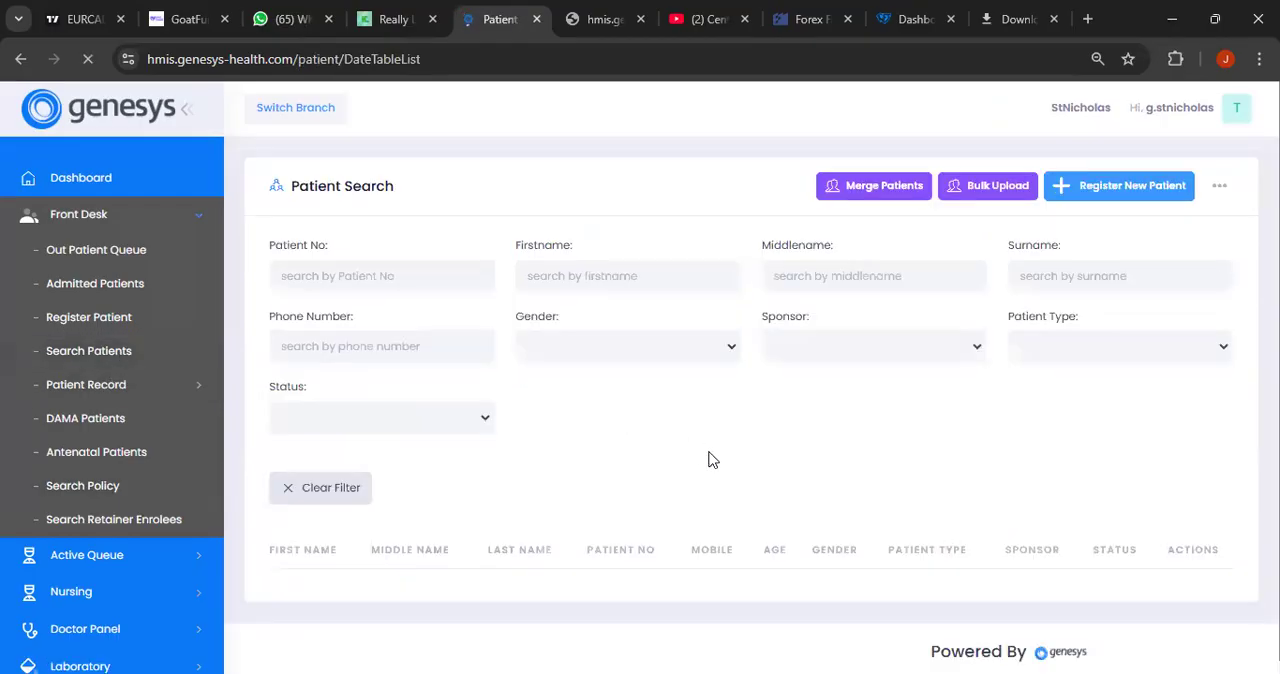
pyautogui.scroll(-2, 720, 461)
pyautogui.scroll(-1, 720, 469)
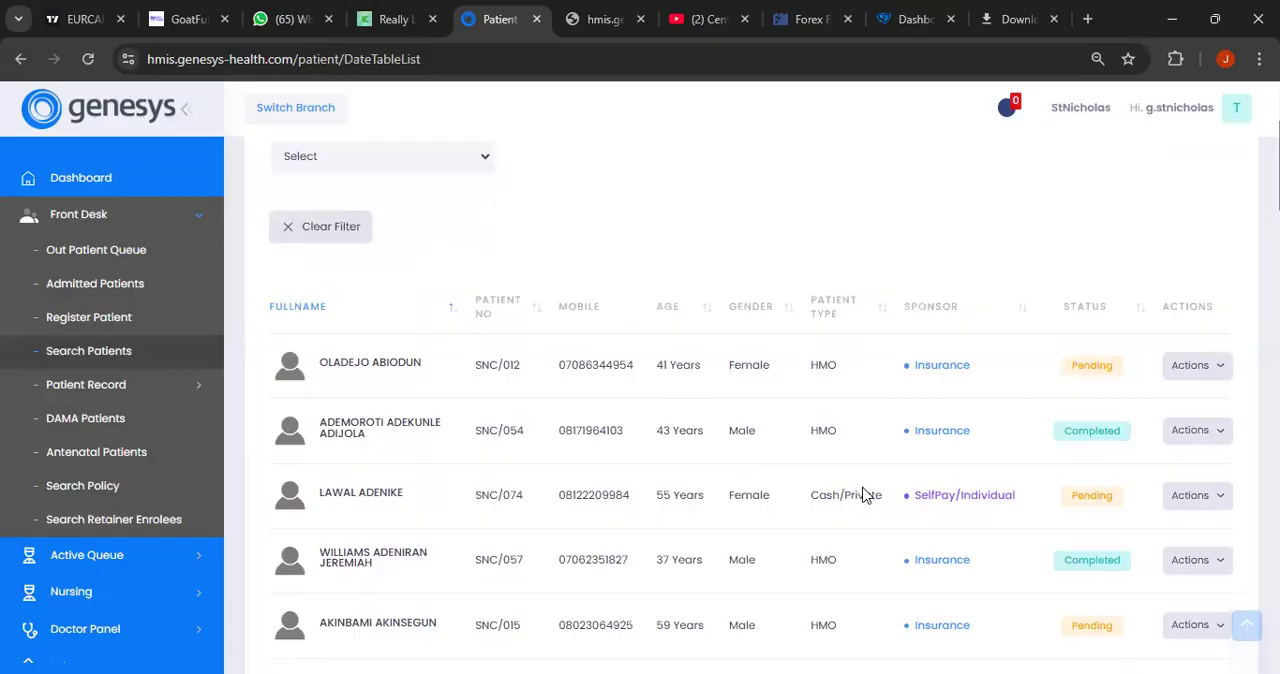
pyautogui.scroll(-1, 865, 495)
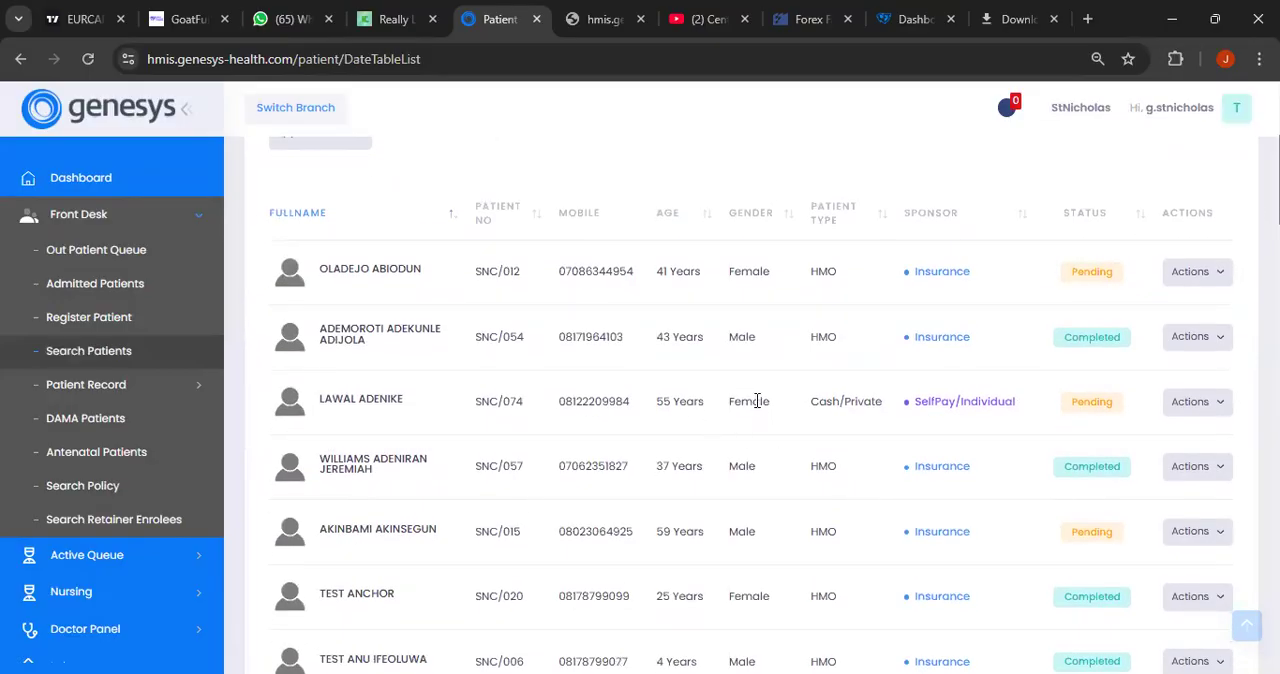
pyautogui.click(1194, 410)
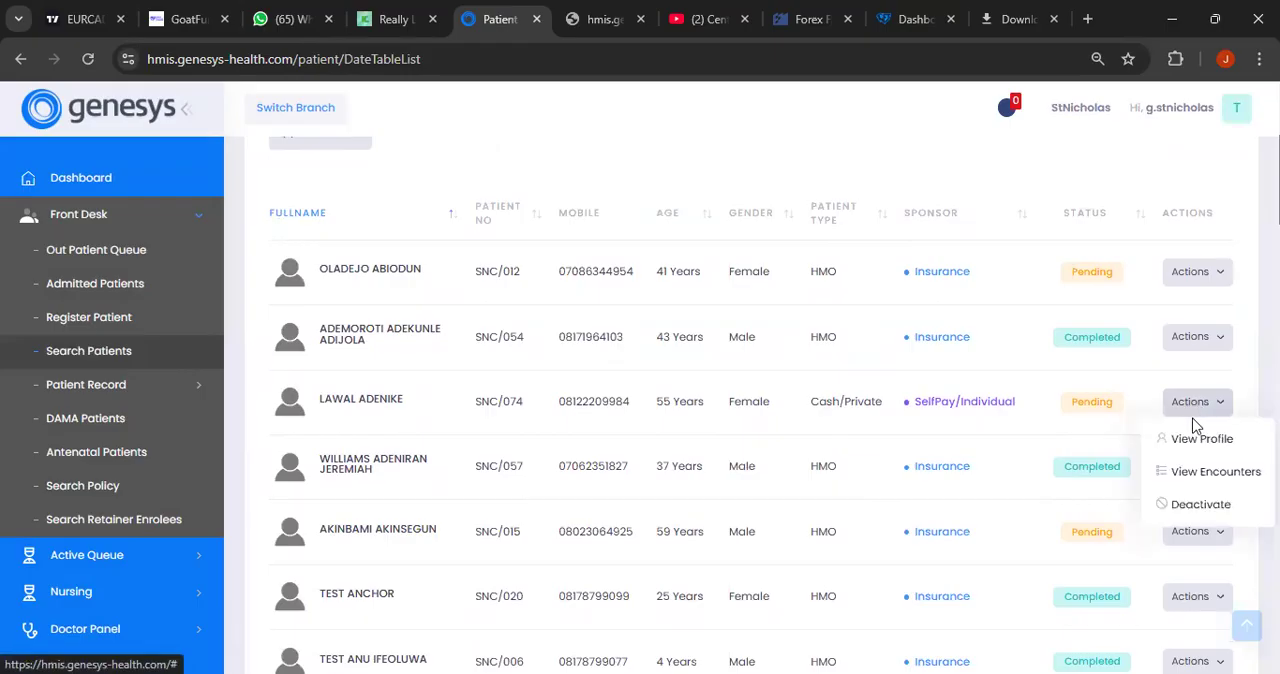
pyautogui.click(1174, 435)
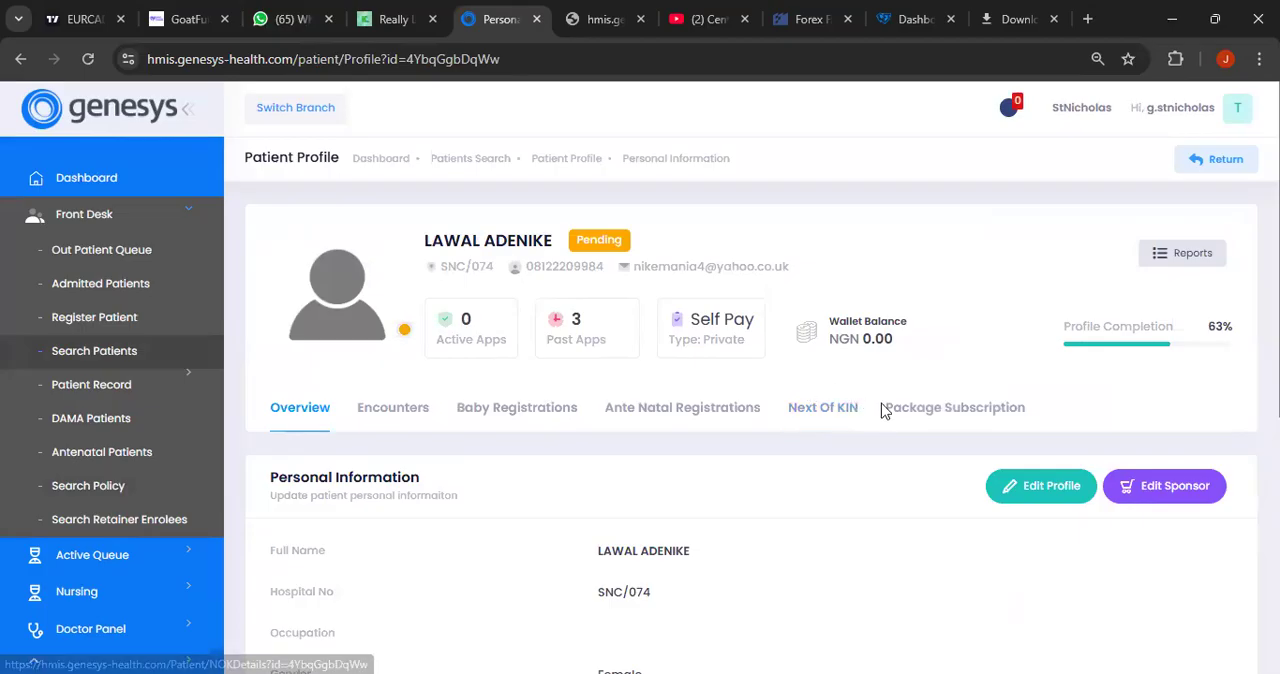
pyautogui.click(1181, 497)
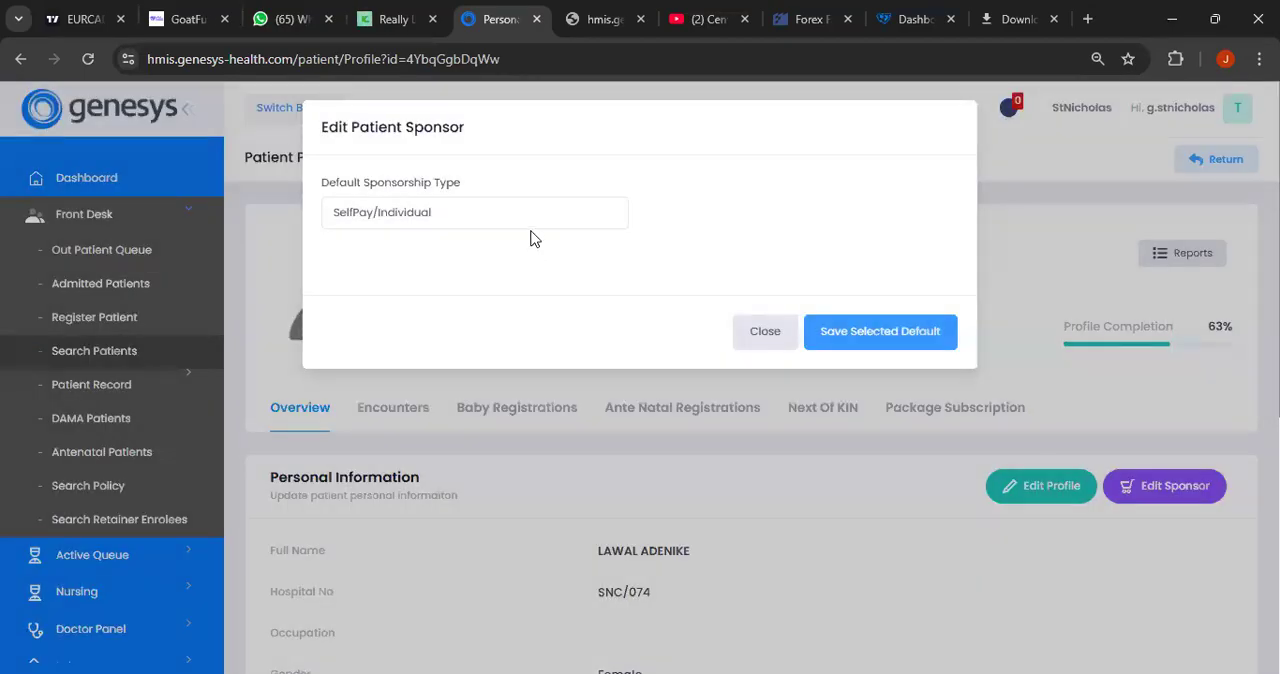
pyautogui.click(1034, 268)
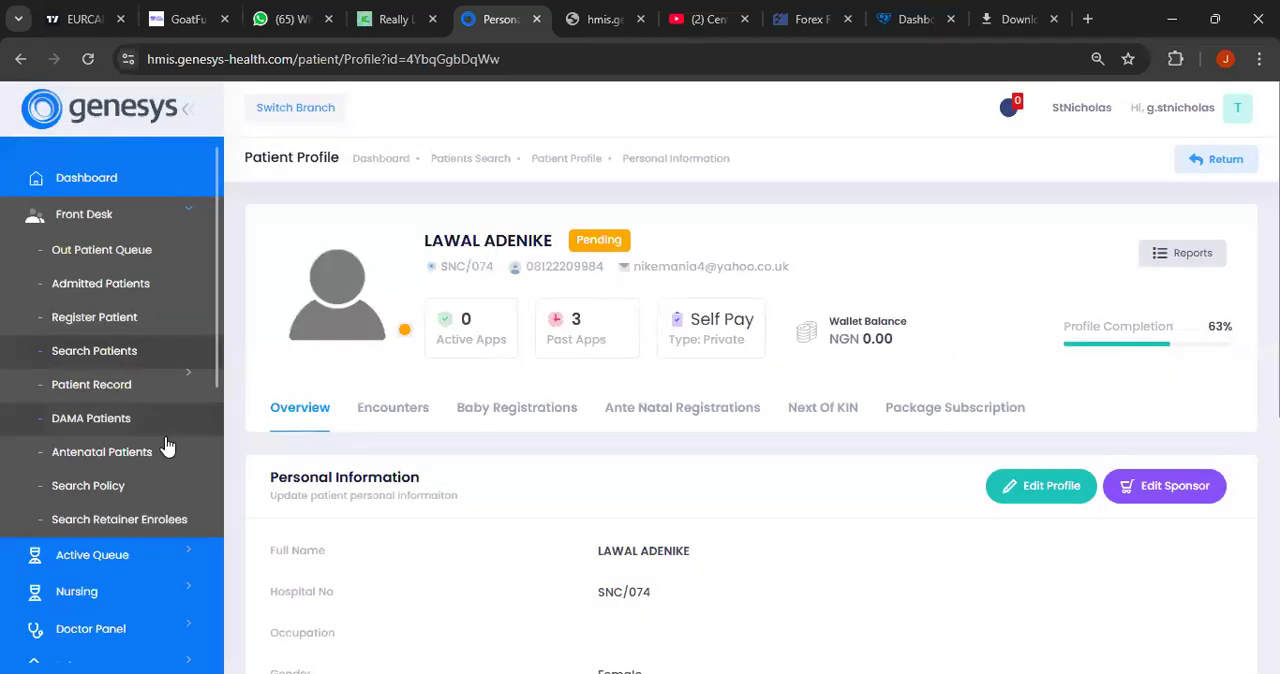
# - Start a new policy enrollee with insurer ANCHOR HMO, plan ANCHOR HMO and enrollee type Principal
pyautogui.click(140, 490)
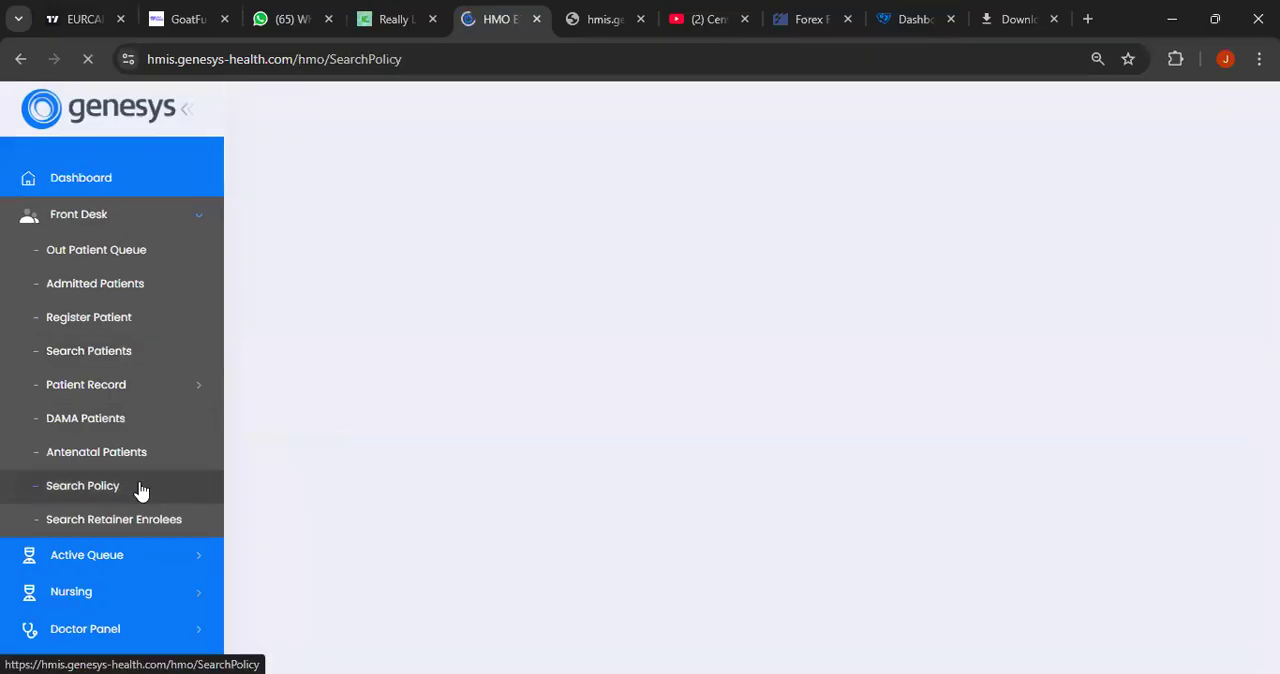
pyautogui.click(1045, 234)
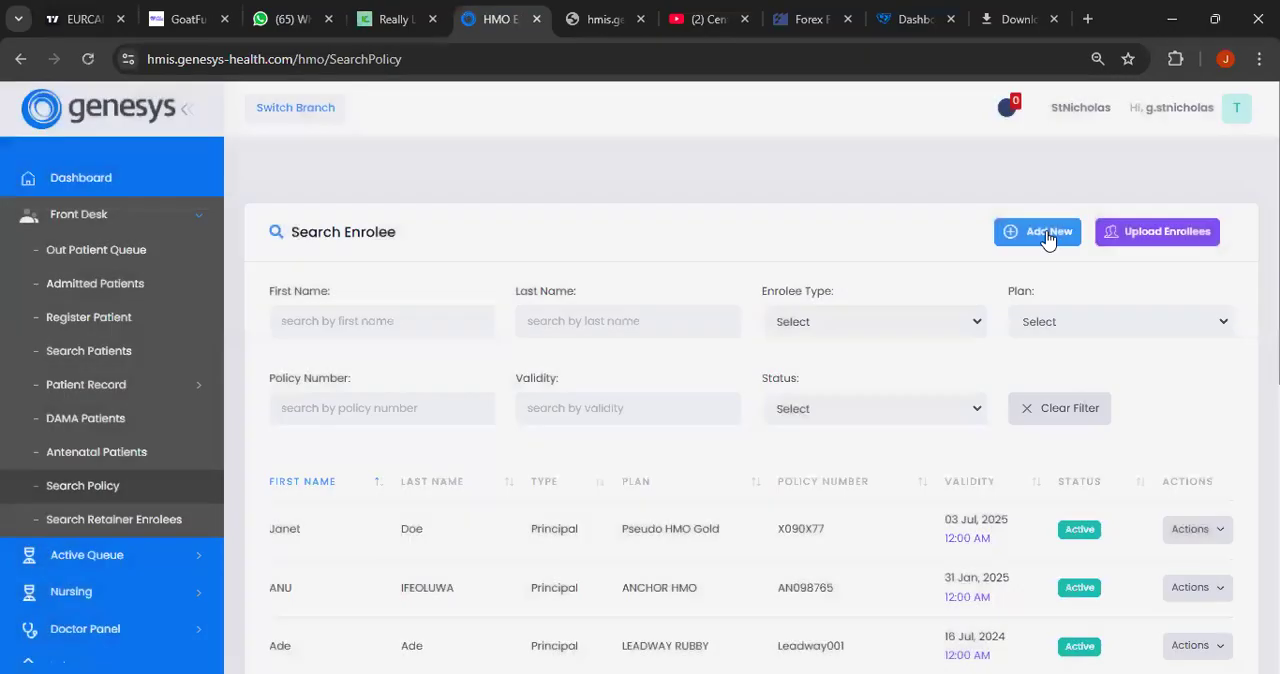
pyautogui.click(1047, 236)
pyautogui.click(497, 235)
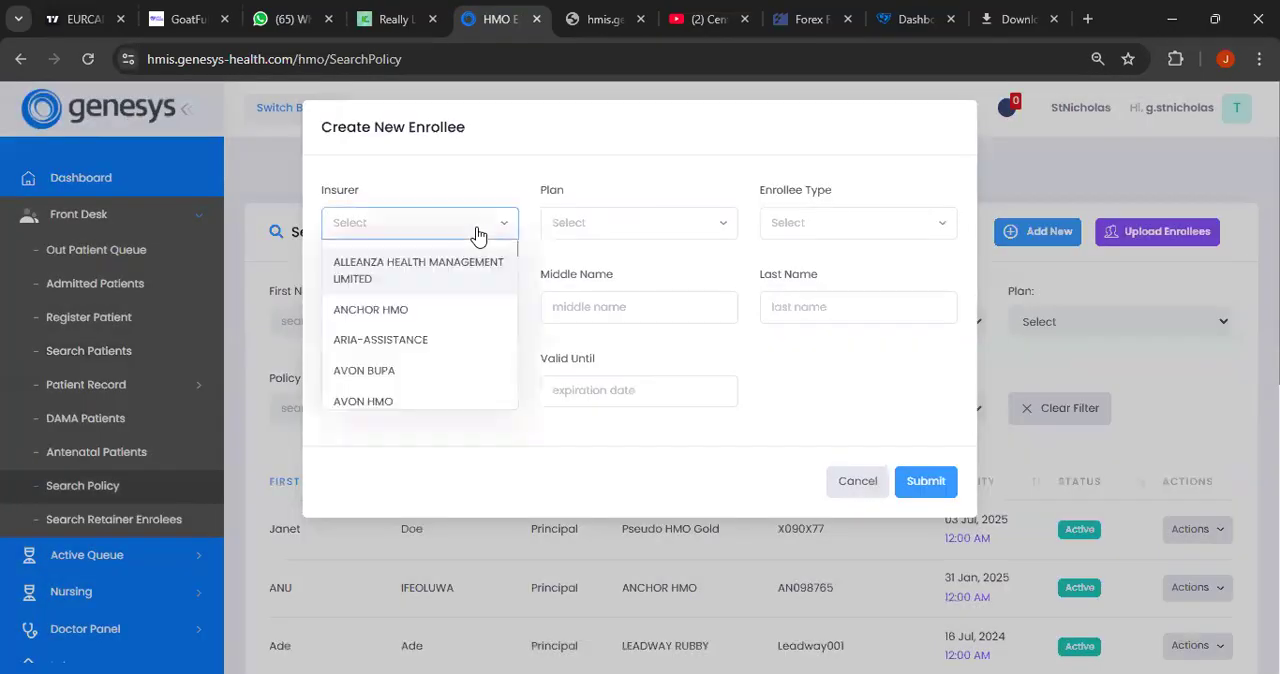
pyautogui.click(425, 312)
pyautogui.click(620, 228)
pyautogui.click(622, 263)
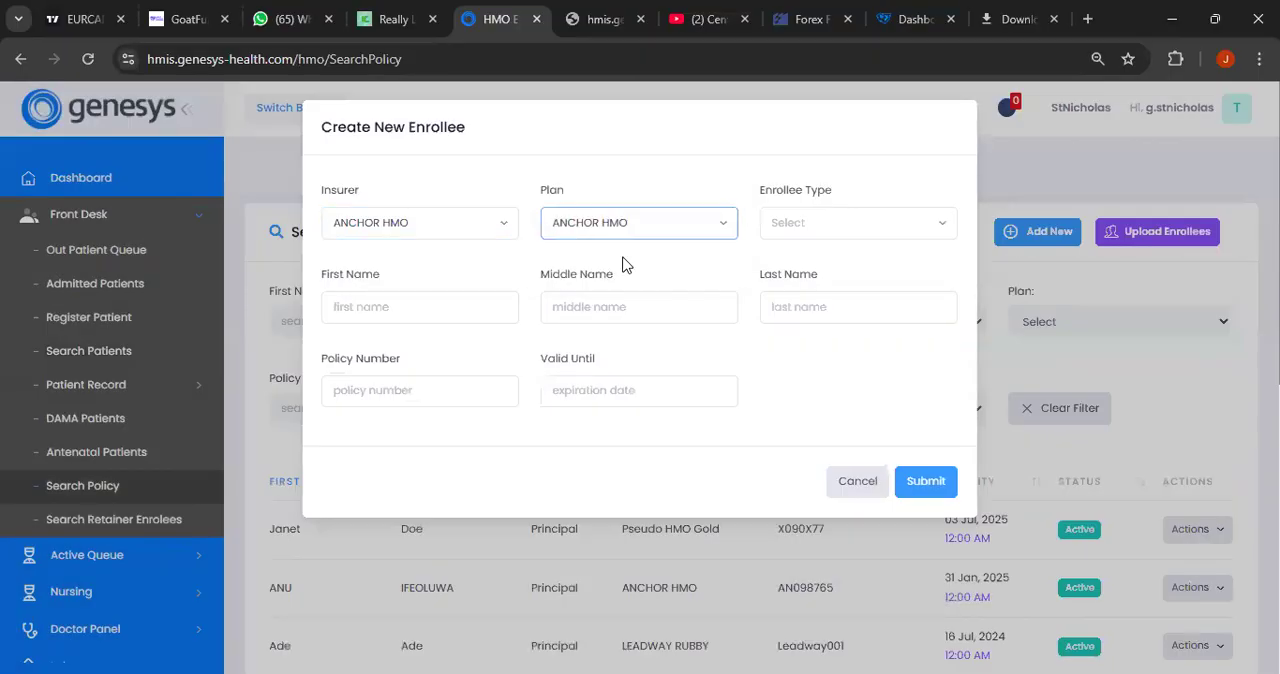
pyautogui.click(748, 221)
pyautogui.click(810, 268)
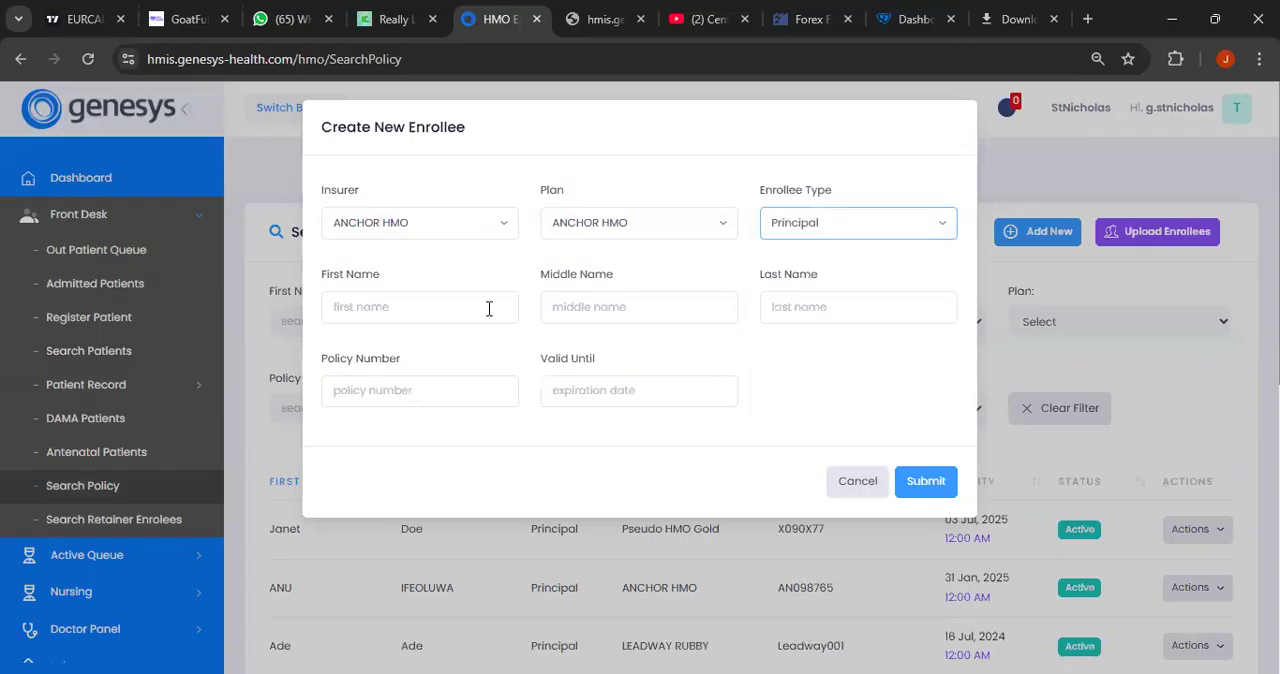
# - Enter the self-pay patient's first name, last name and policy number for the new enrollee
pyautogui.click(491, 306)
pyautogui.click(811, 306)
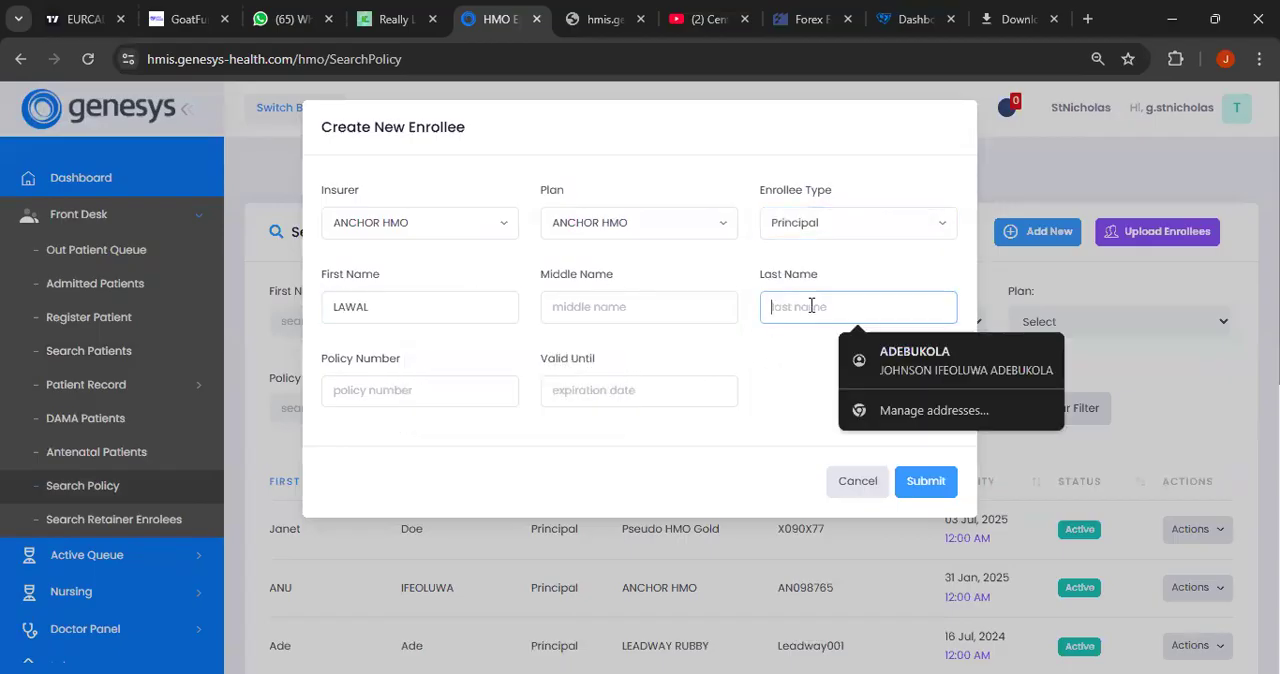
pyautogui.click(466, 396)
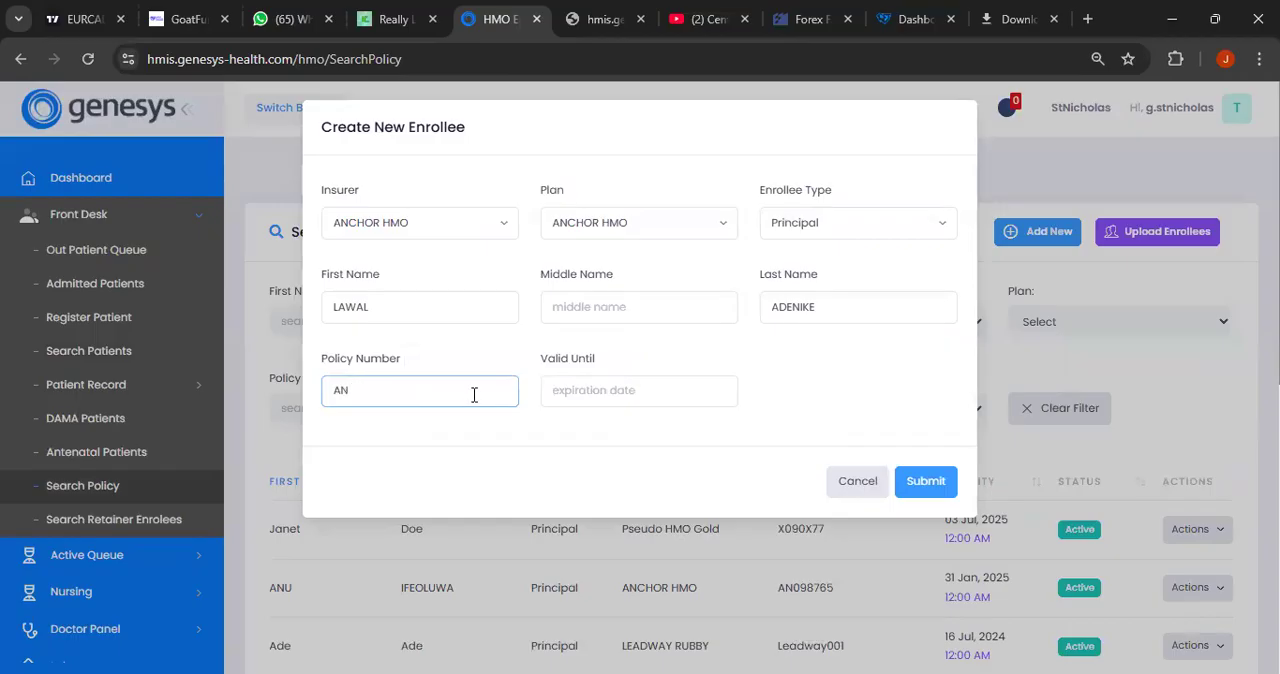
# - Set the new enrollee's policy validity to 2025-02-05 and submit the record
pyautogui.click(590, 398)
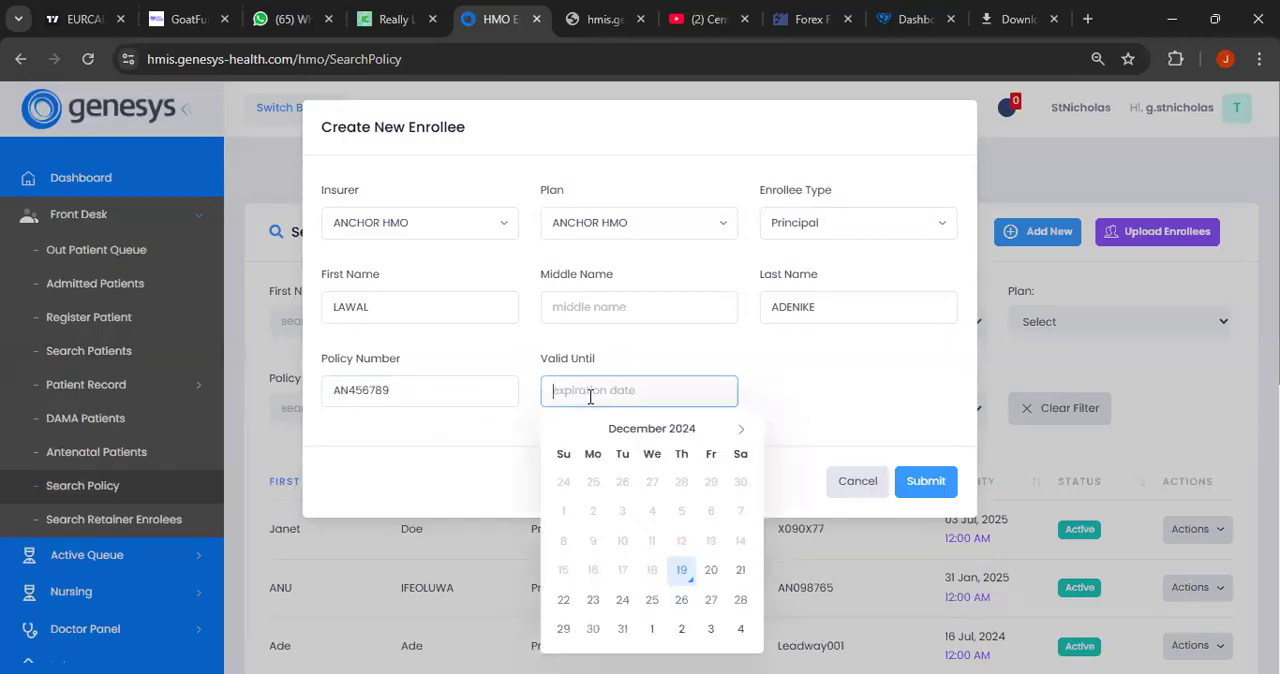
pyautogui.click(741, 434)
pyautogui.click(741, 434)
pyautogui.click(652, 511)
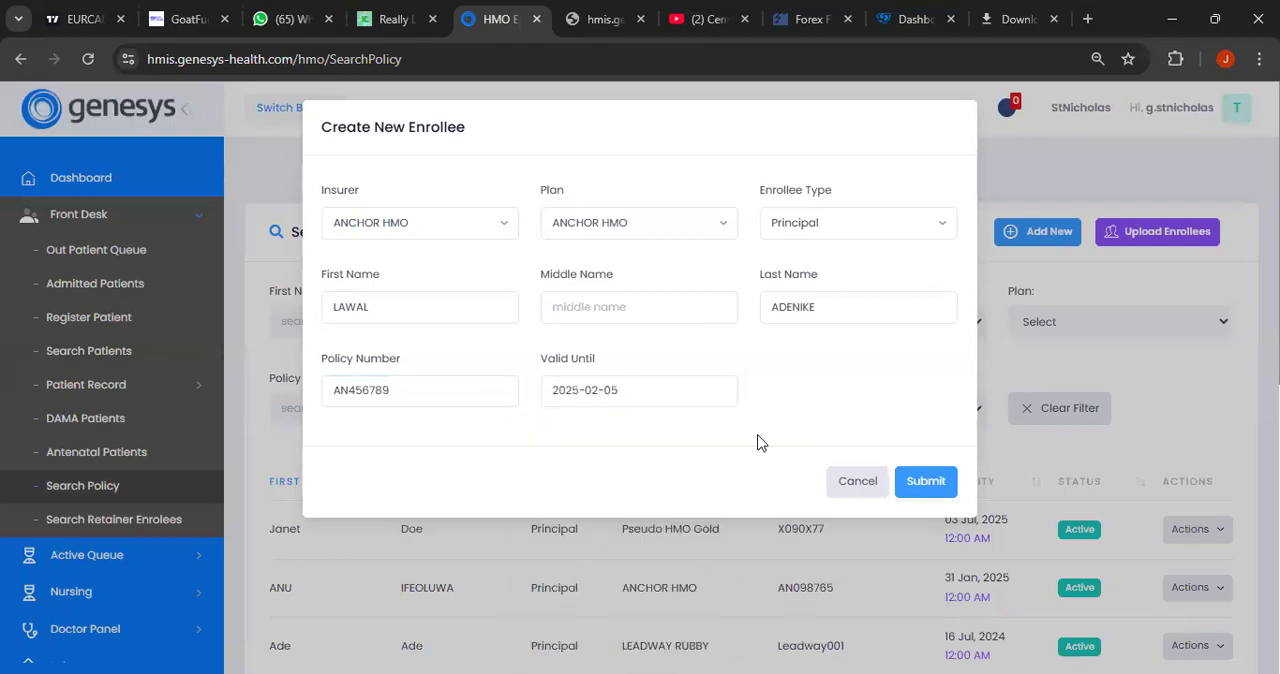
pyautogui.click(920, 483)
pyautogui.click(655, 455)
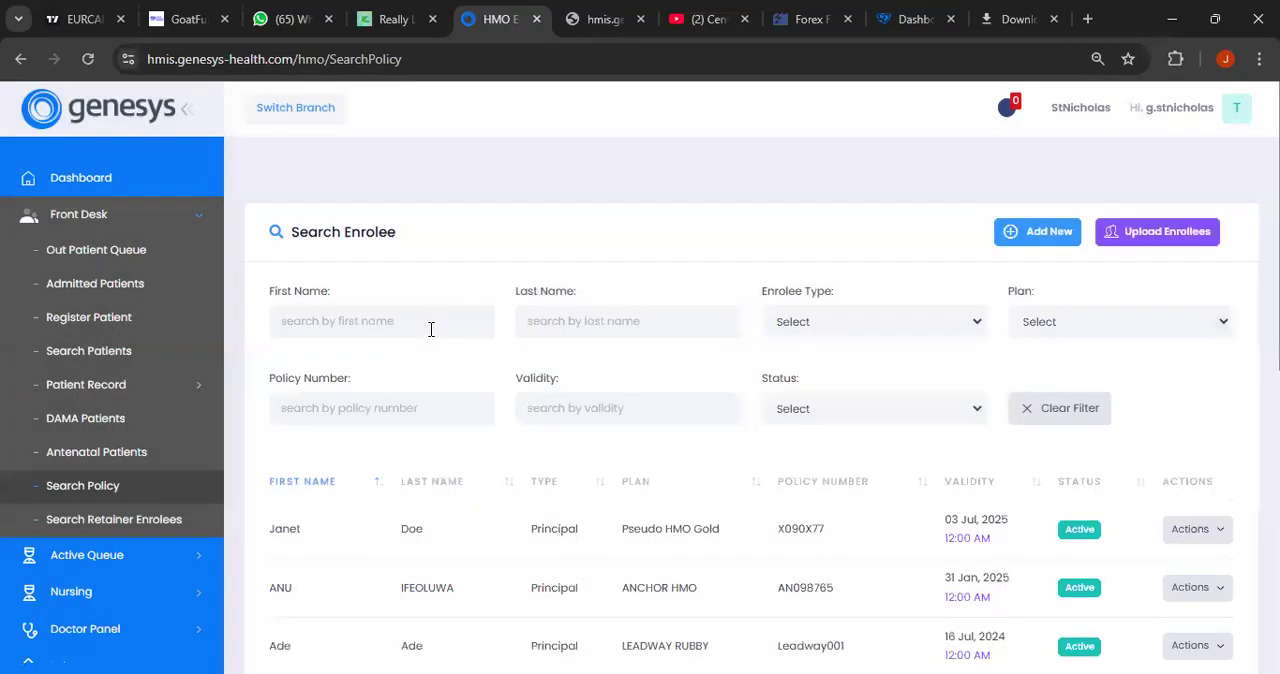
# - Search the enrolees for the newly created record by the patient's first name
pyautogui.click(440, 327)
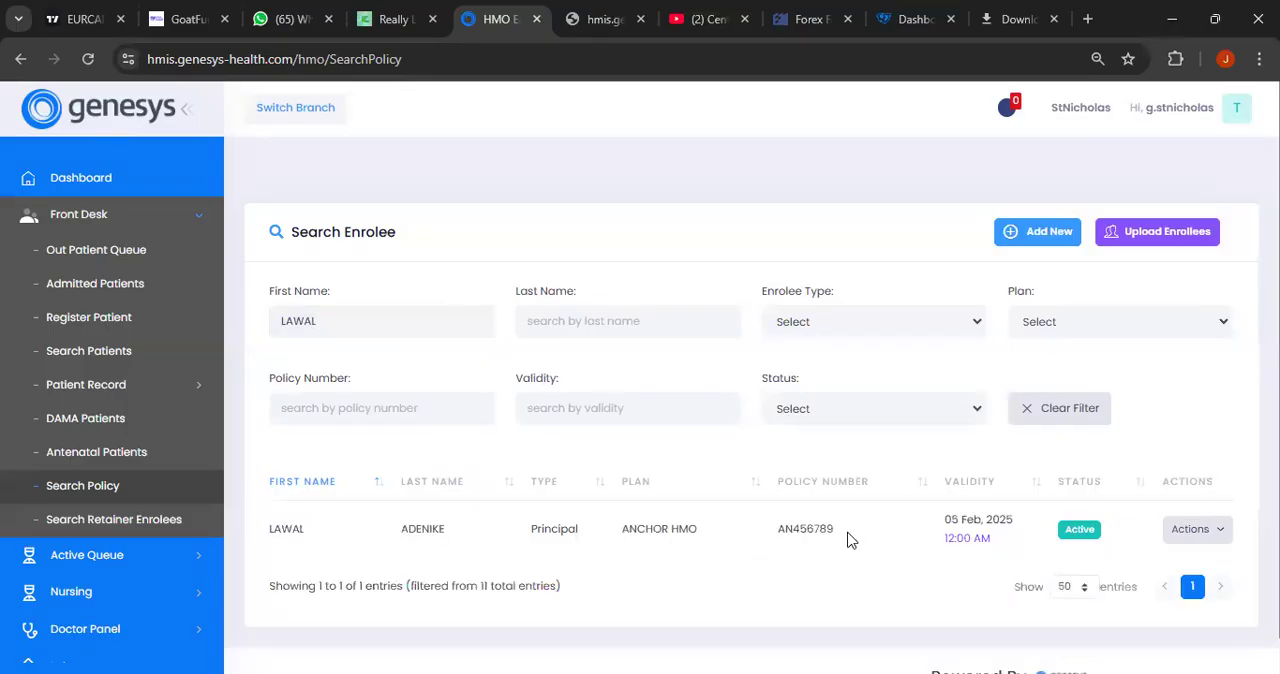
# - Copy the new enrollee's policy number and open the patient search
pyautogui.moveTo(834, 529); pyautogui.dragTo(781, 532)
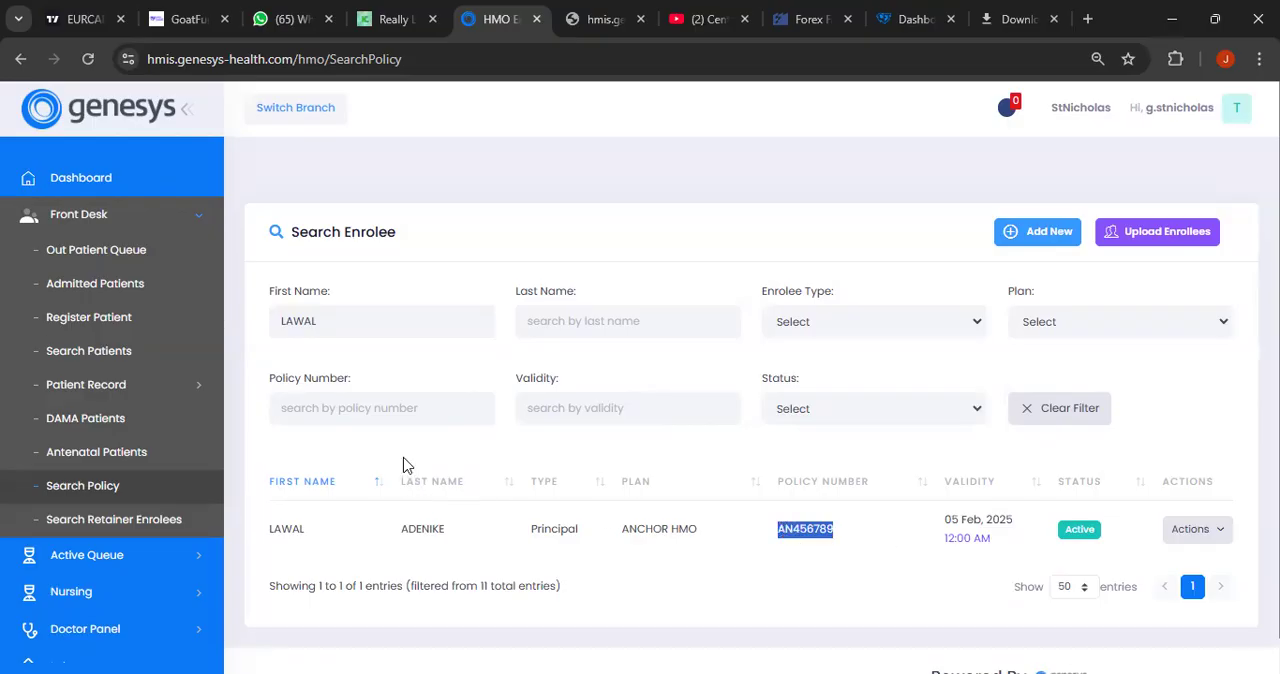
pyautogui.click(110, 350)
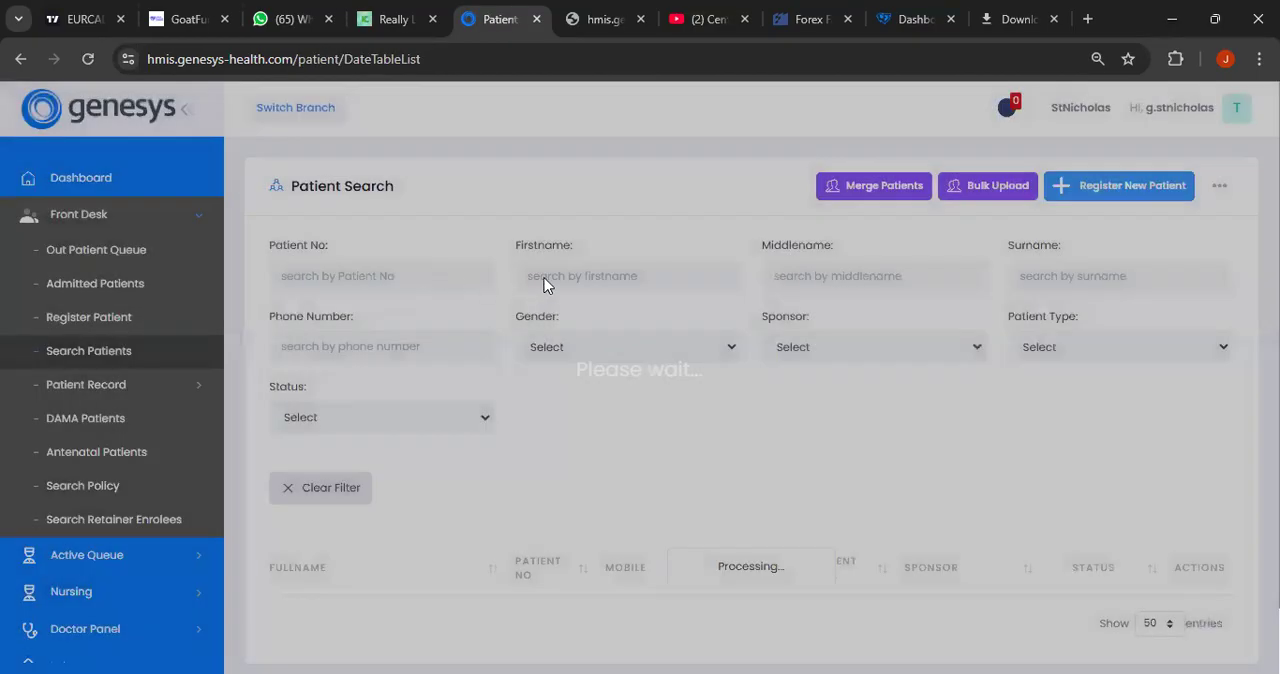
pyautogui.click(562, 276)
pyautogui.write('LAWAL')
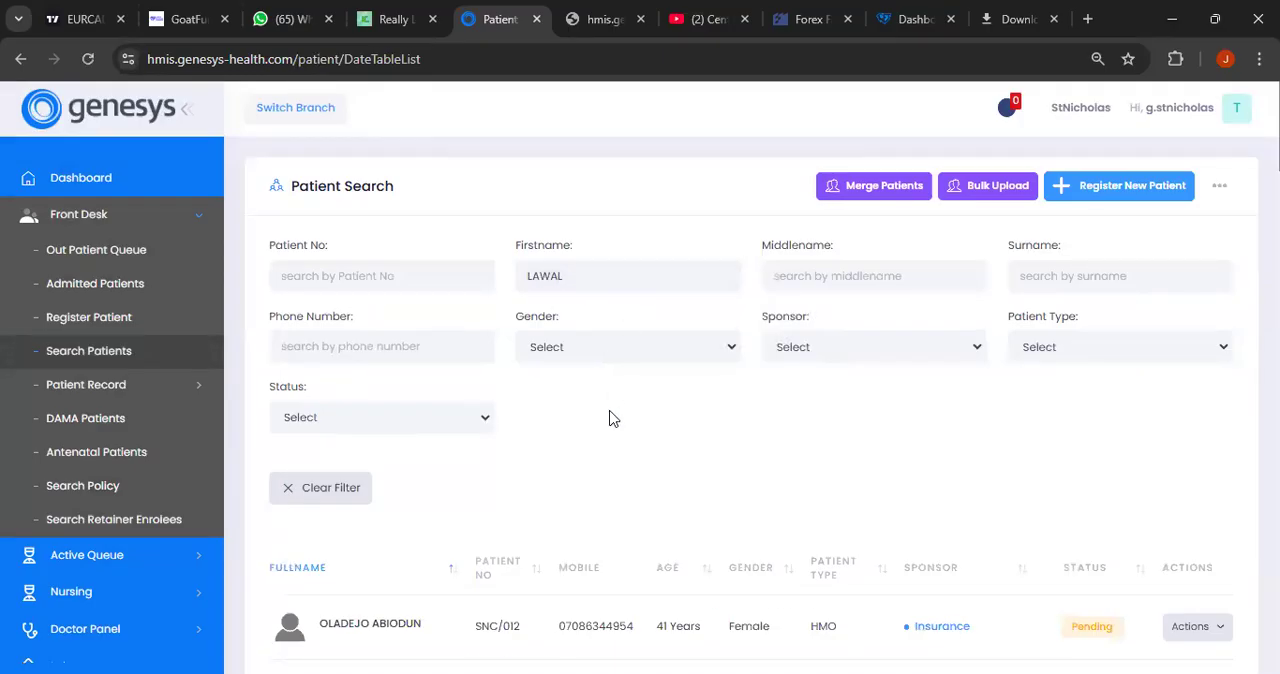
pyautogui.press('BackSpace')
pyautogui.press('BackSpace')
pyautogui.press('BackSpace')
pyautogui.press('BackSpace')
# - Filter the patient list by the patient's surname and open the profile of the matching female self-pay patient
pyautogui.click(1004, 280)
pyautogui.write('LAWAL')
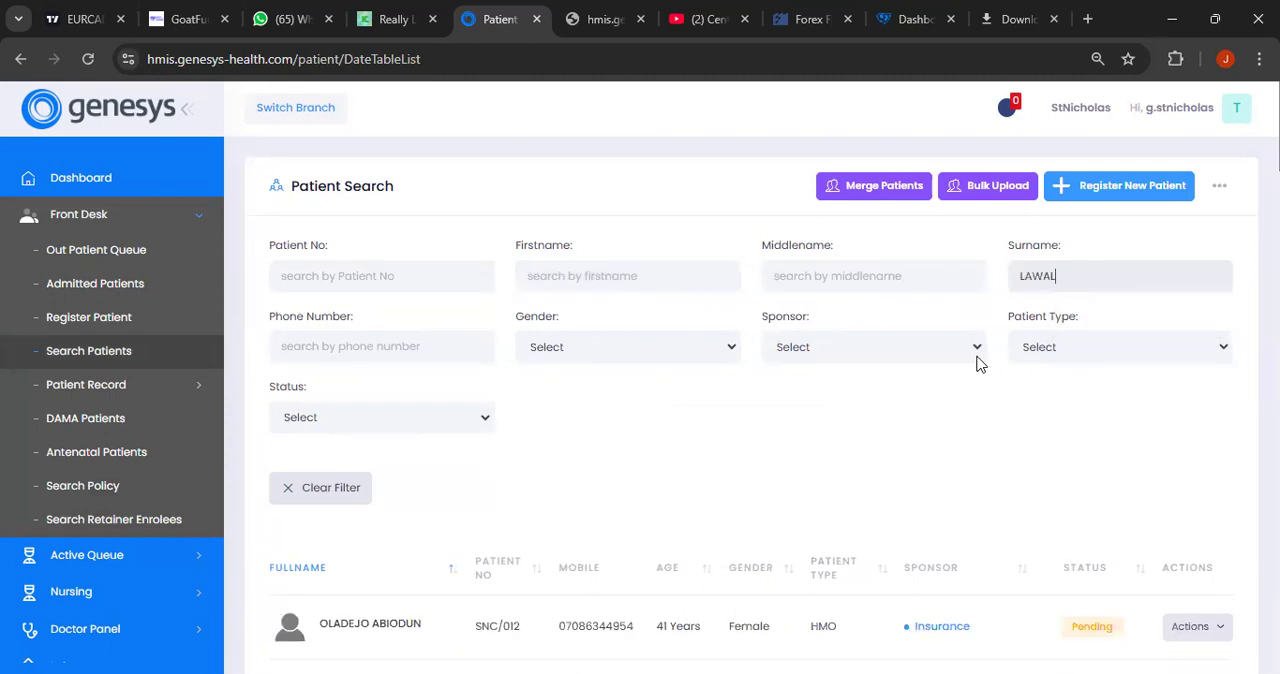
pyautogui.scroll(-2, 957, 449)
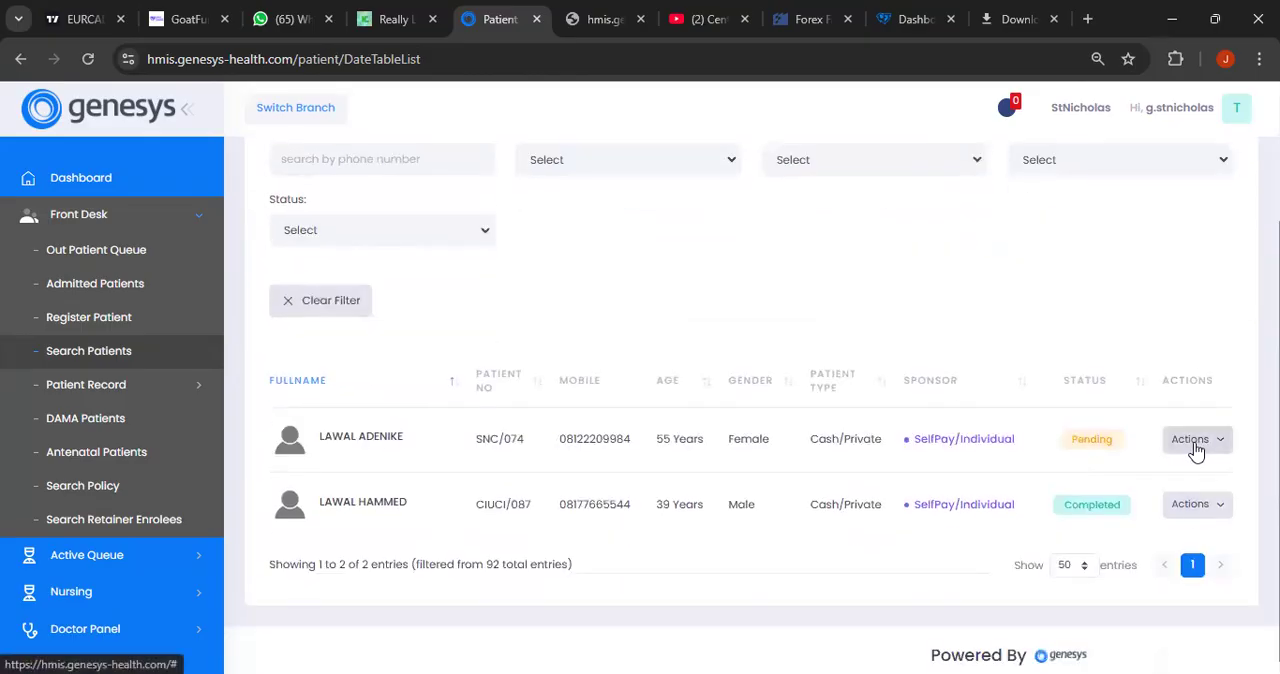
pyautogui.click(1194, 449)
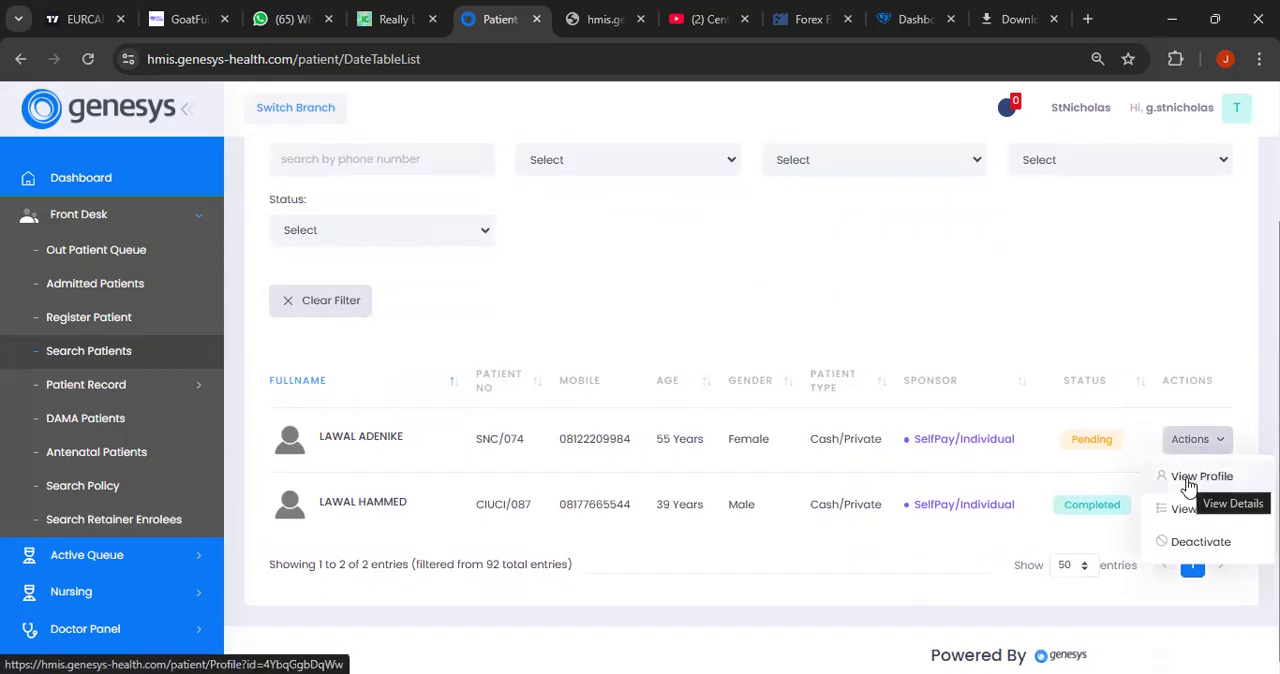
pyautogui.click(1200, 478)
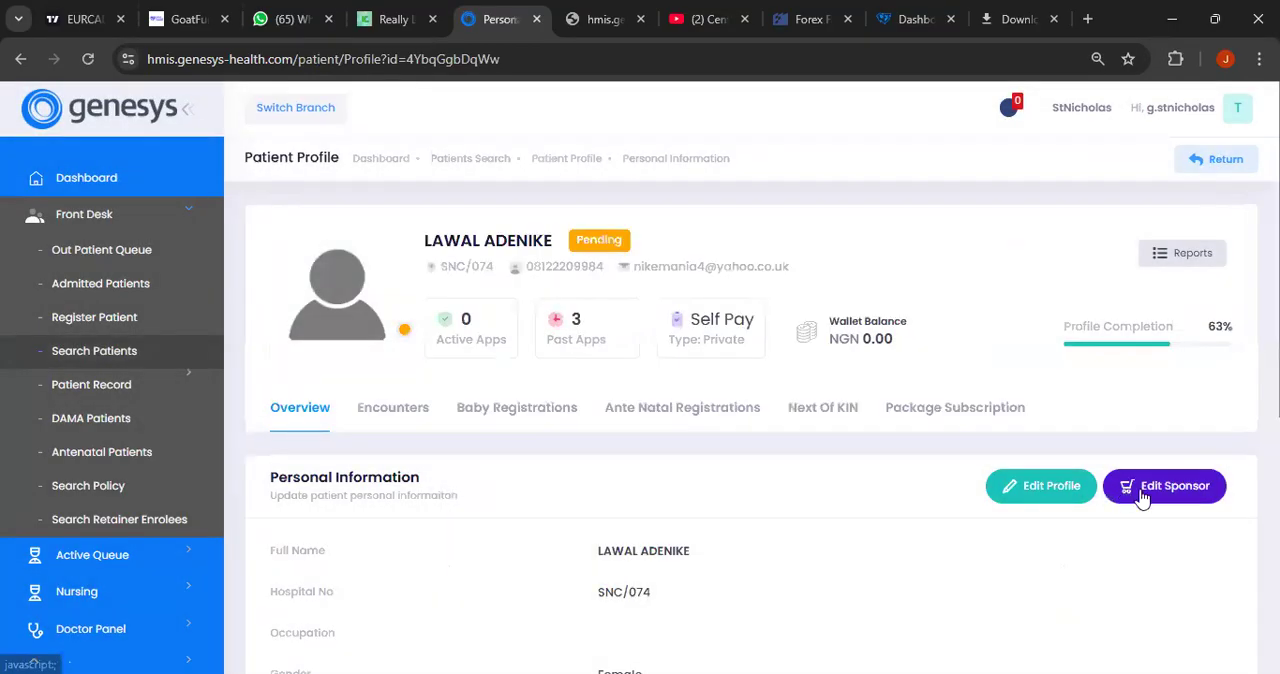
# - Edit the patient's sponsor, choosing Insurance as the default sponsorship type, and start adding a primary insurance
pyautogui.click(1160, 493)
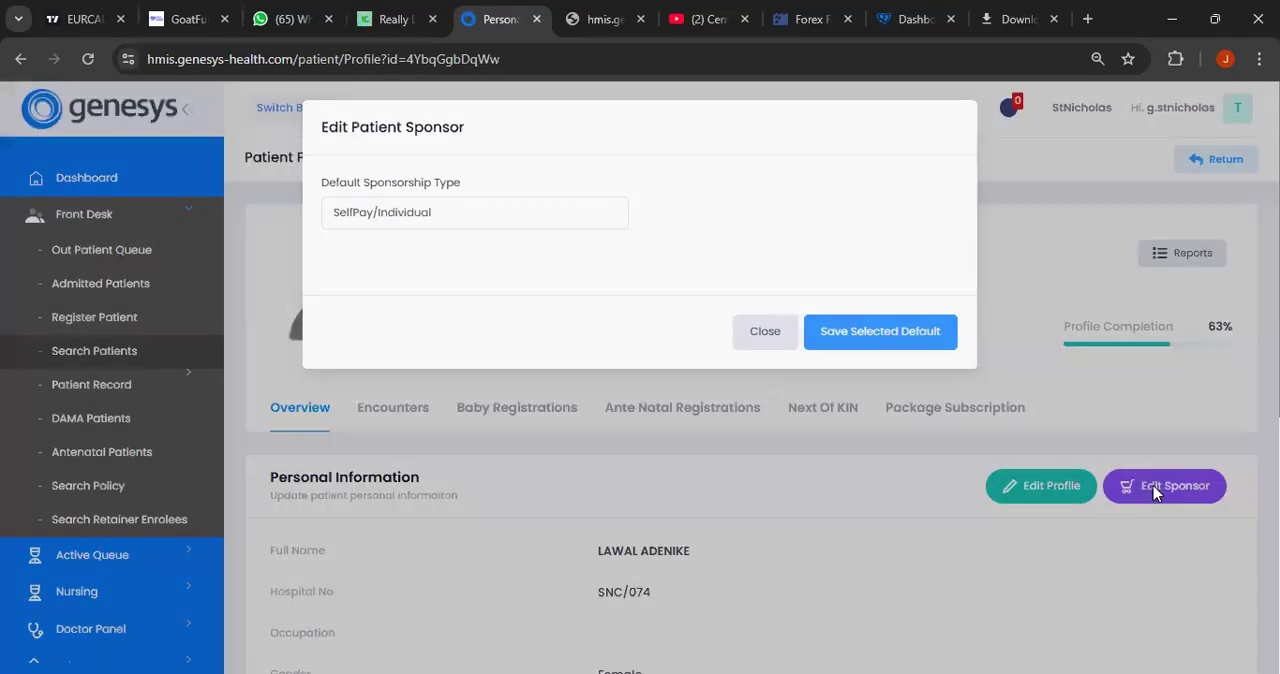
pyautogui.click(576, 220)
pyautogui.click(489, 292)
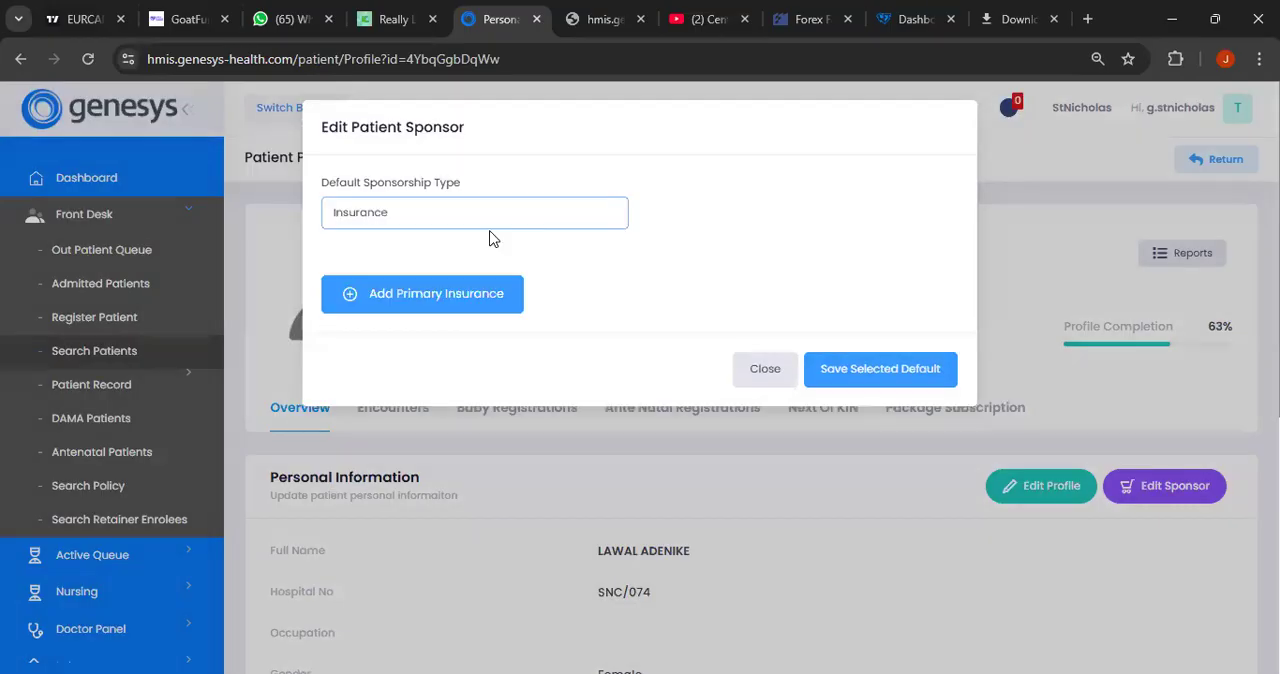
pyautogui.click(458, 310)
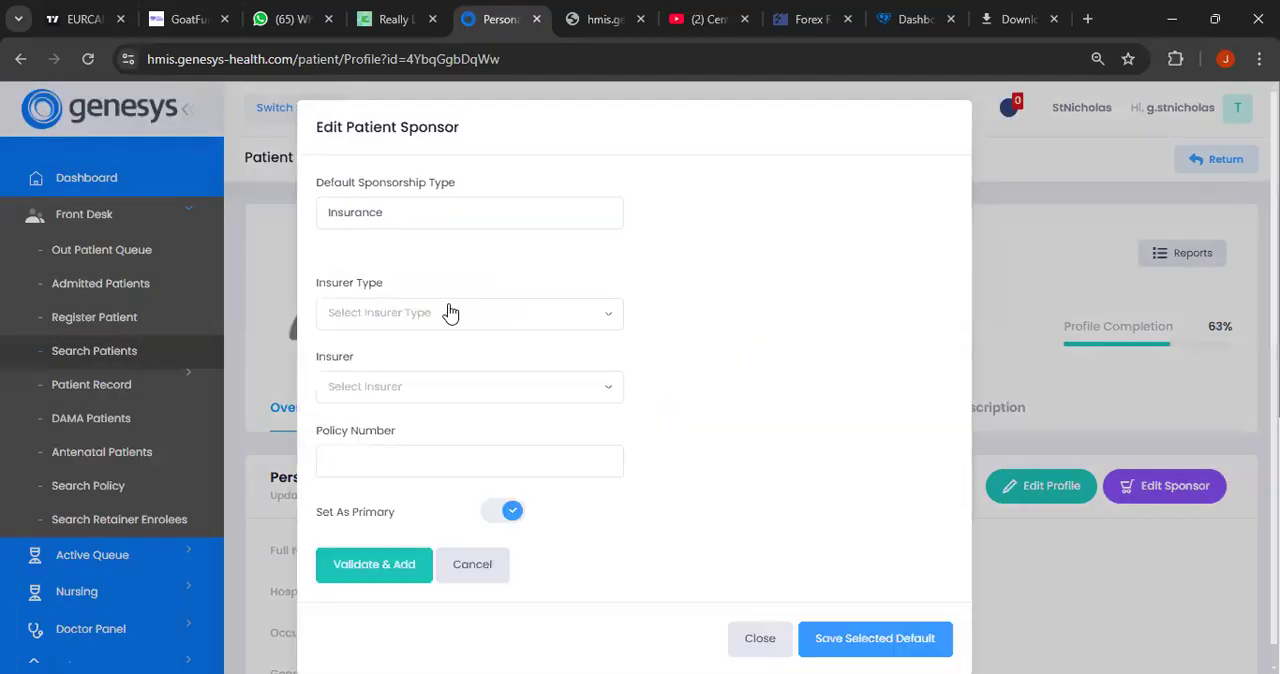
# - Add the primary insurance with insurer type HMO, insurer ANCHOR HMO and the enrollee's policy number, and approve mapping the plan to the patient
pyautogui.click(449, 313)
pyautogui.click(427, 398)
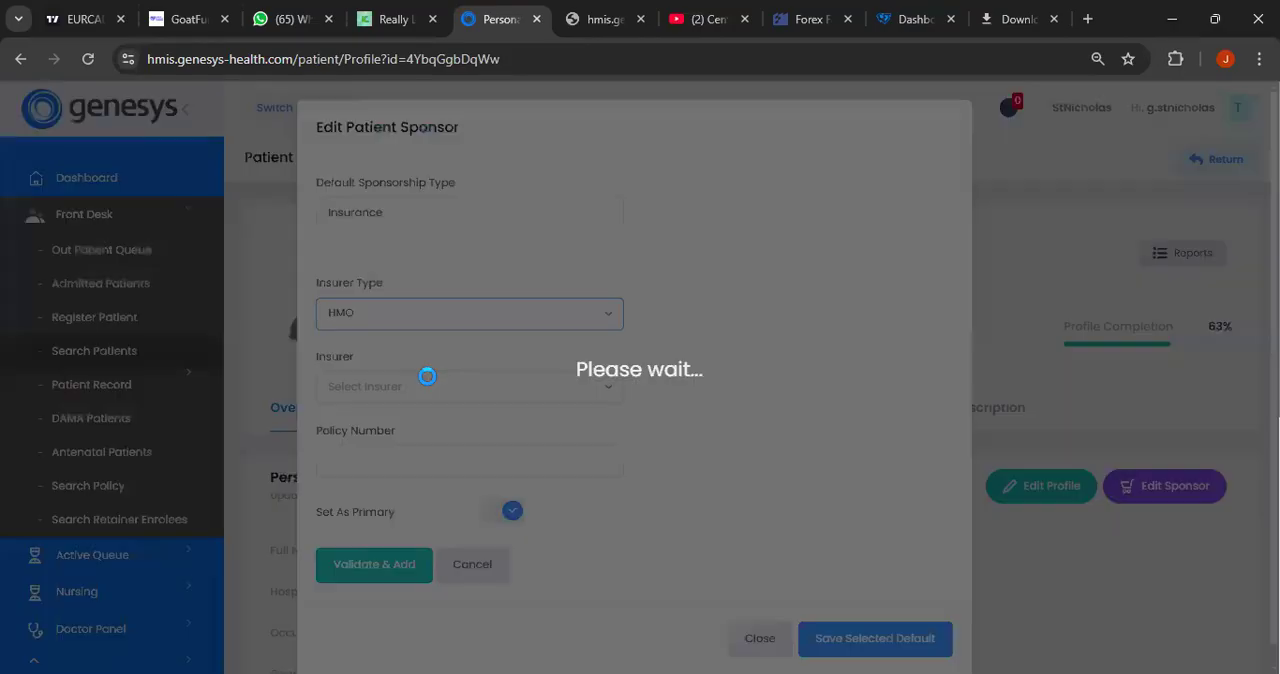
pyautogui.click(411, 401)
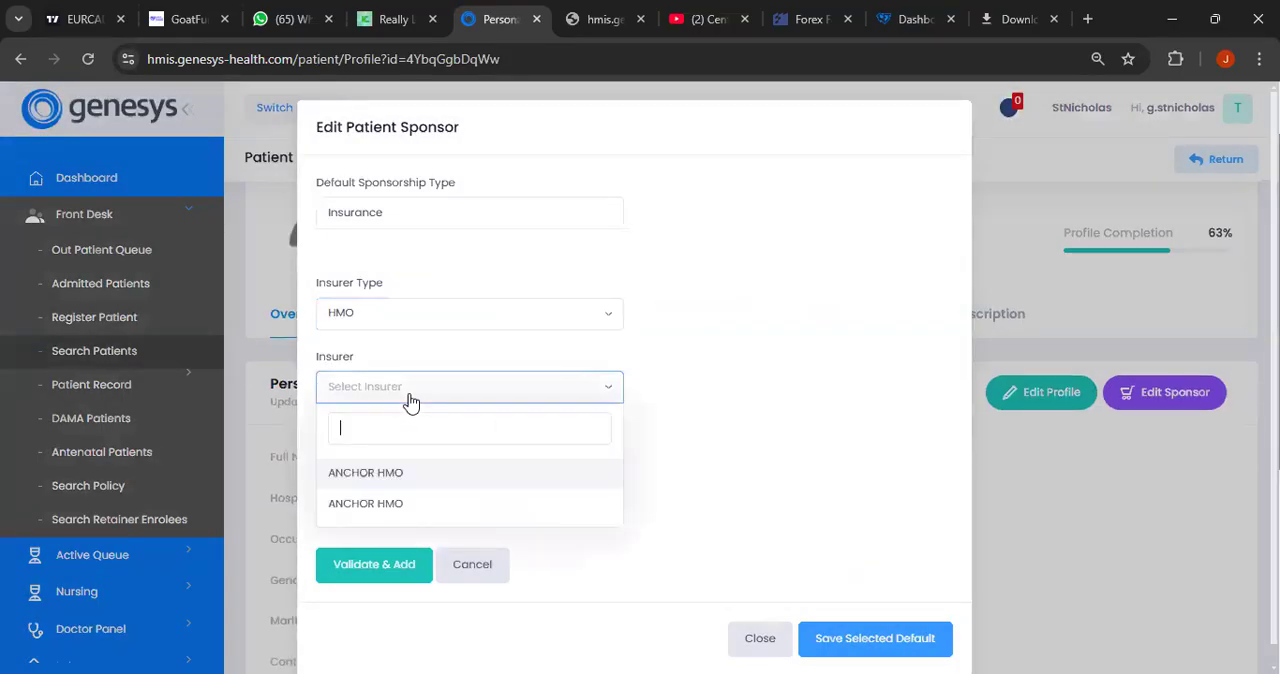
pyautogui.click(408, 472)
pyautogui.click(412, 452)
pyautogui.click(381, 575)
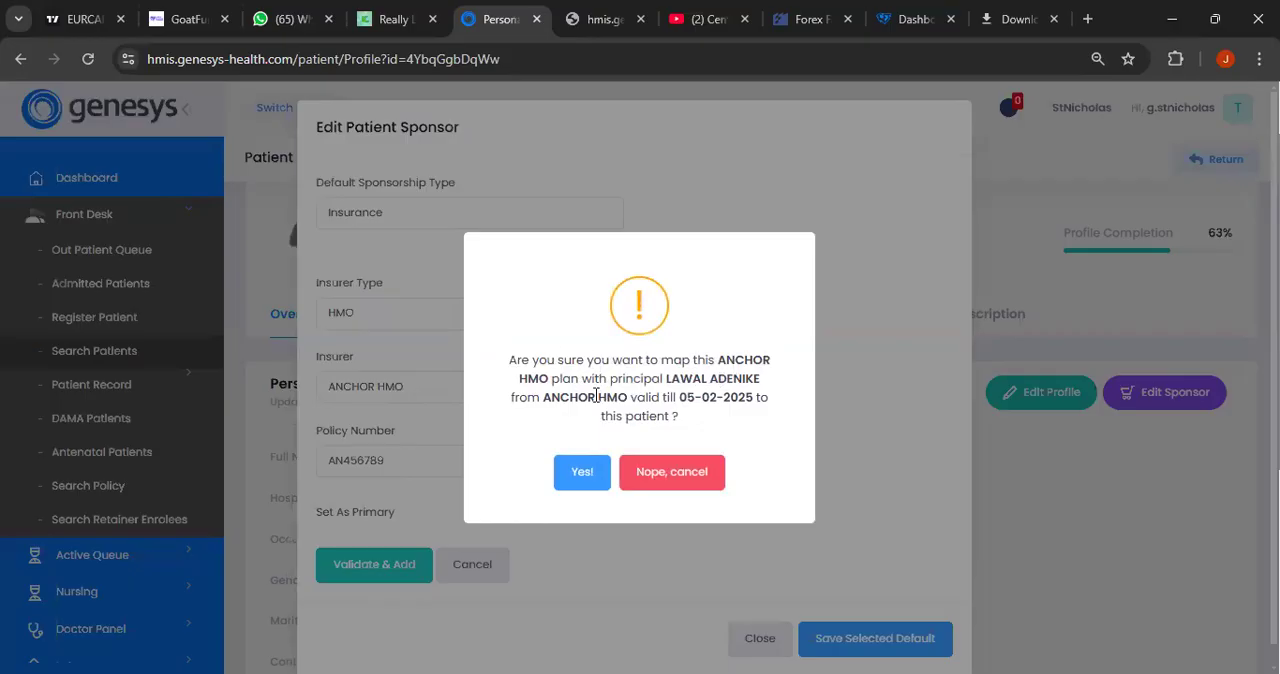
pyautogui.click(580, 482)
pyautogui.click(655, 455)
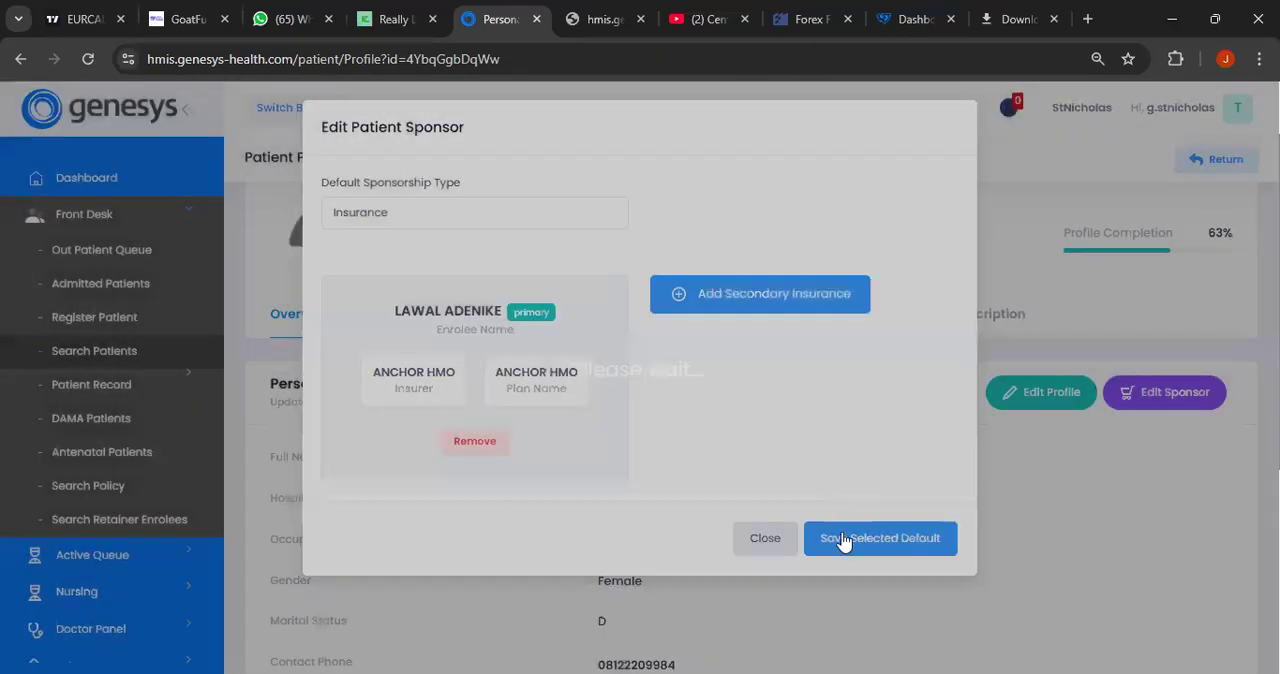
# - Save Insurance as the patient's default sponsor and check the sponsor details on the patient profile
pyautogui.click(853, 541)
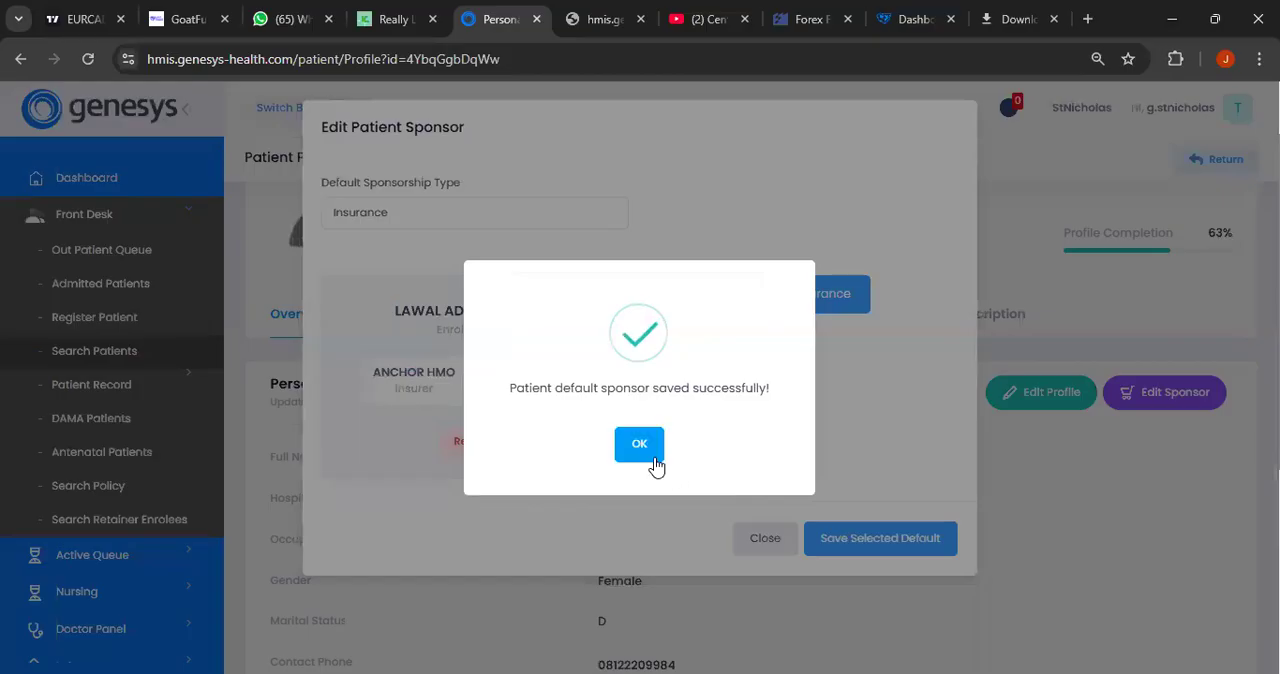
pyautogui.click(652, 458)
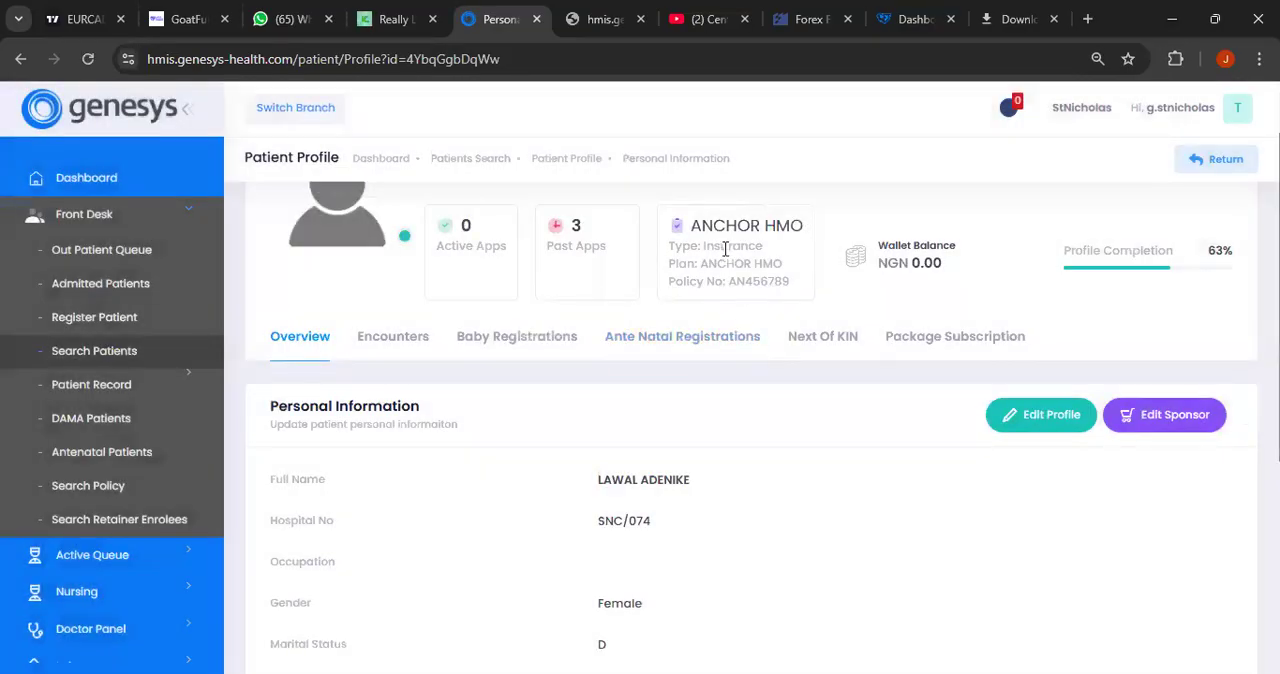
pyautogui.scroll(1, 720, 280)
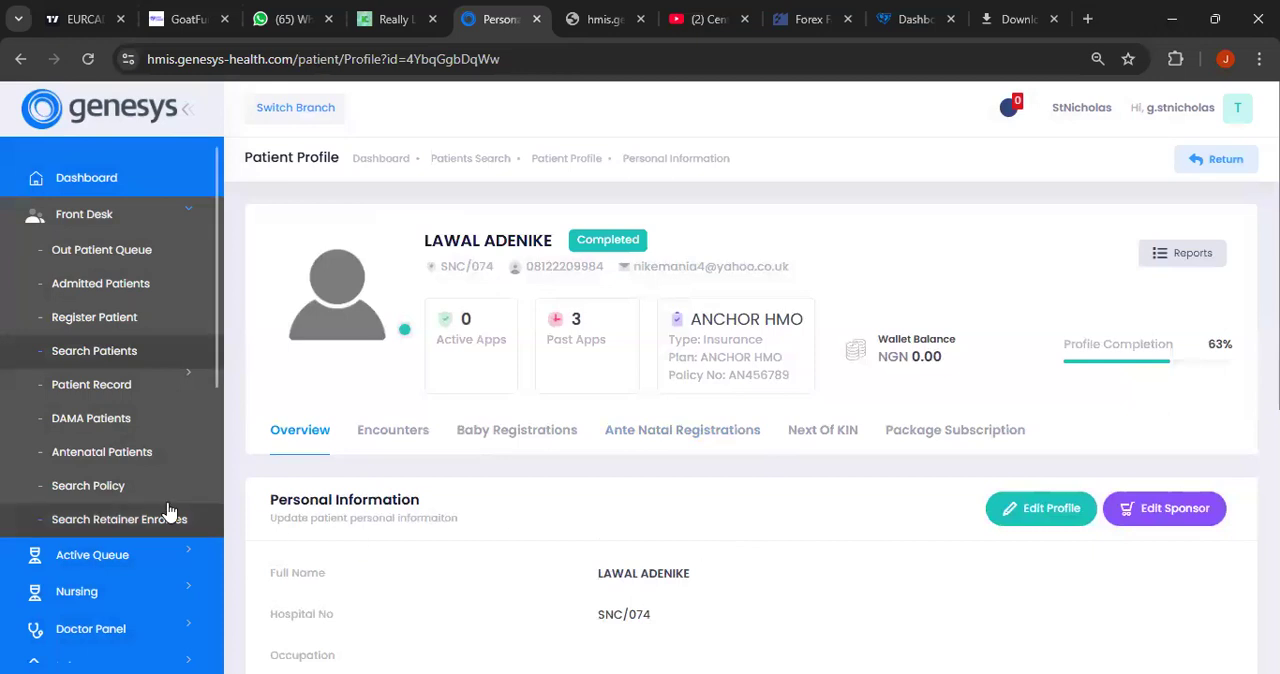
# - Open the policy enrollee search again
pyautogui.click(133, 490)
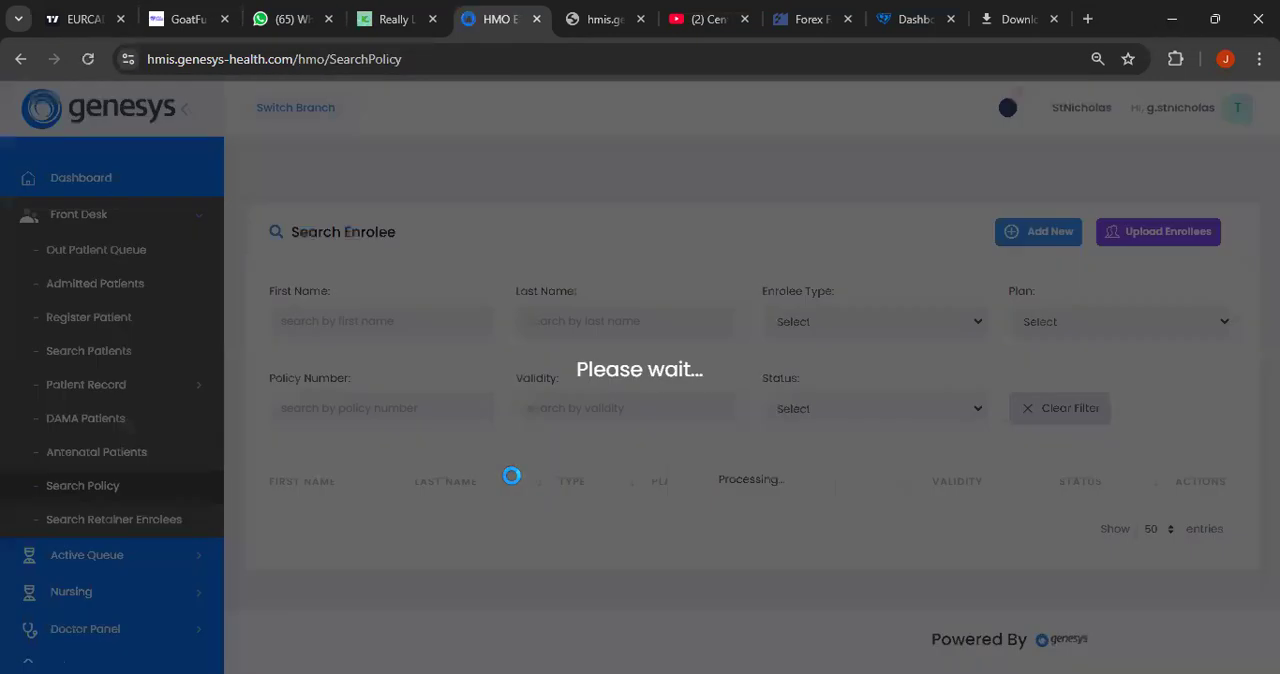